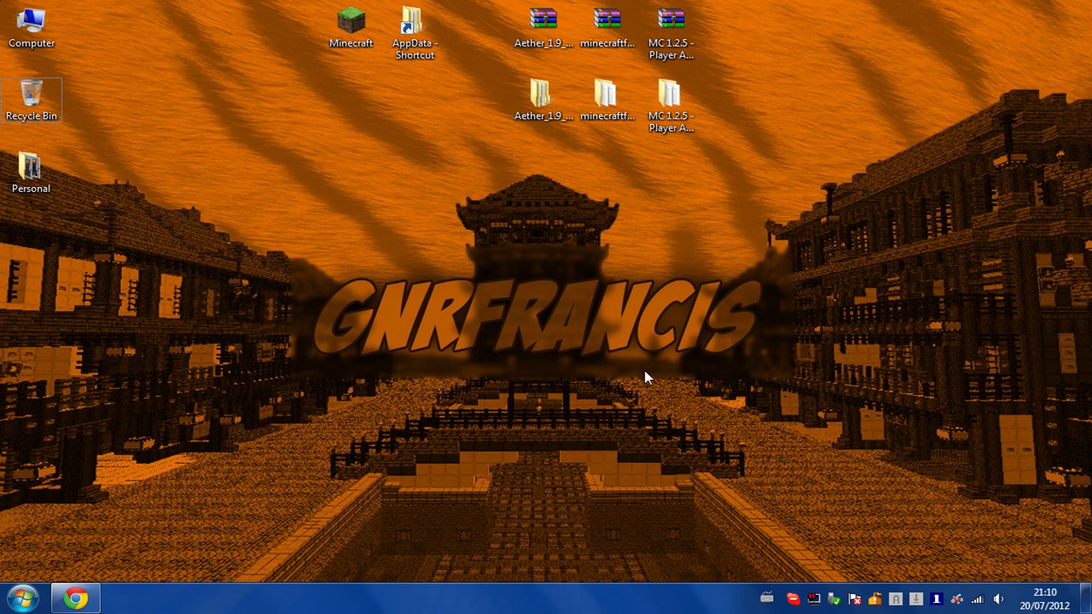
Return to the Aether paste in the browser, highlight its title line, then minimize the browser
left_click(549, 120)
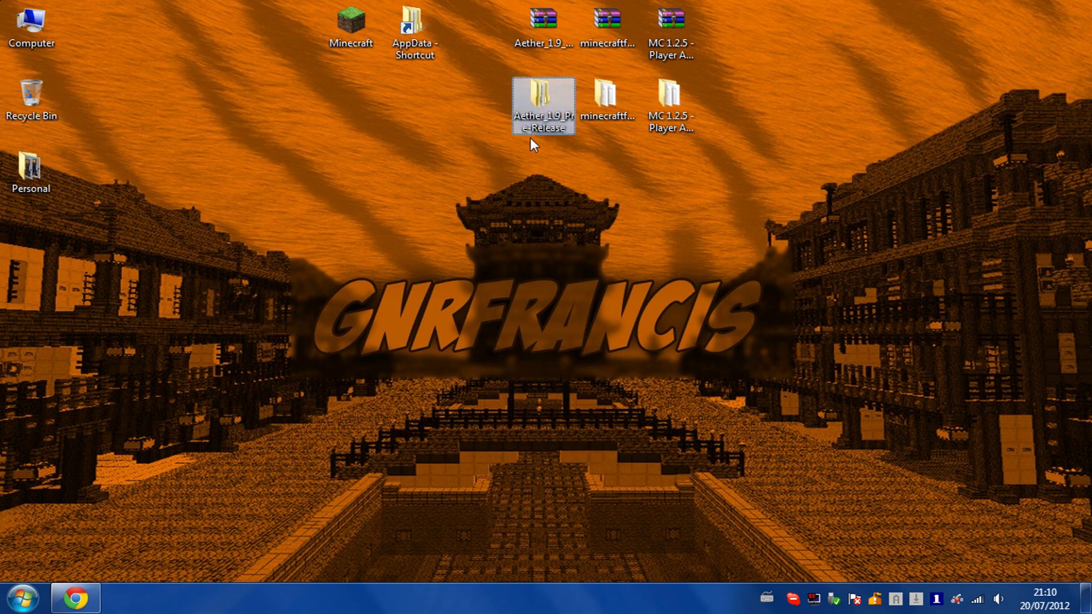
left_click(388, 341)
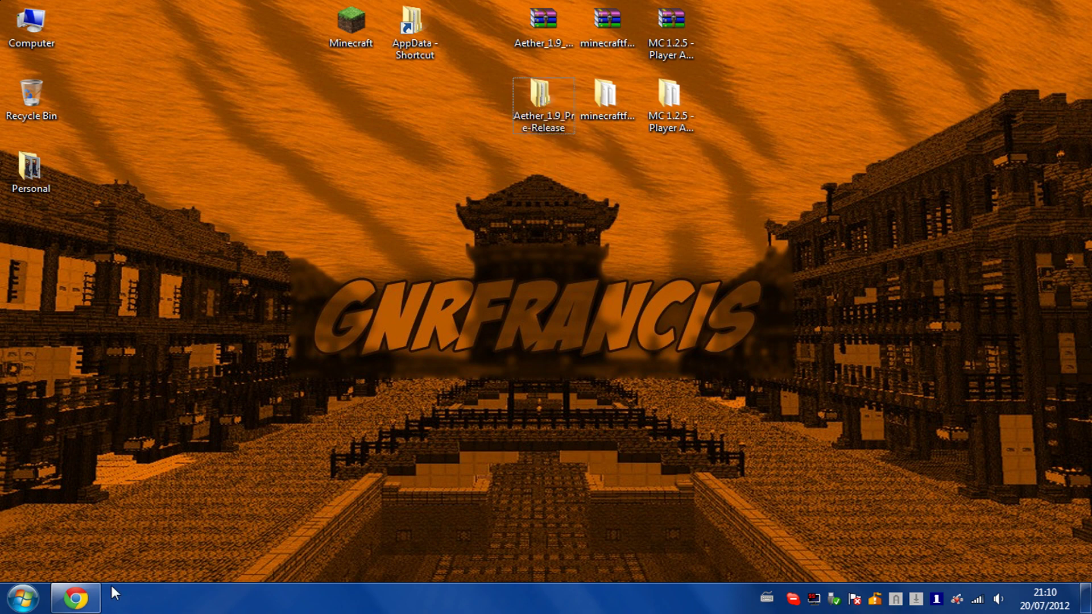
left_click(96, 596)
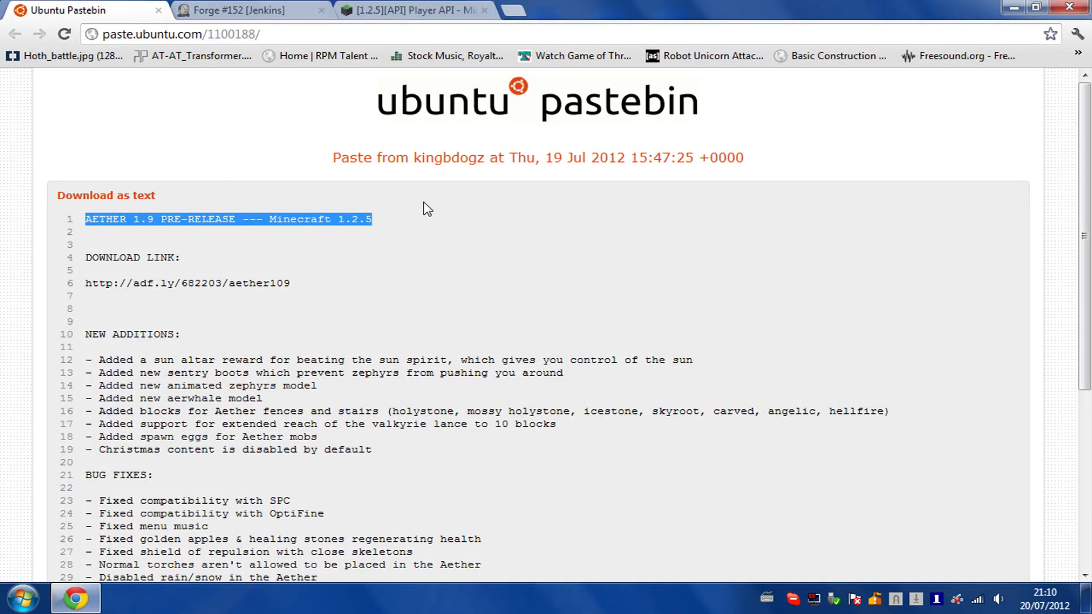
left_click(426, 209)
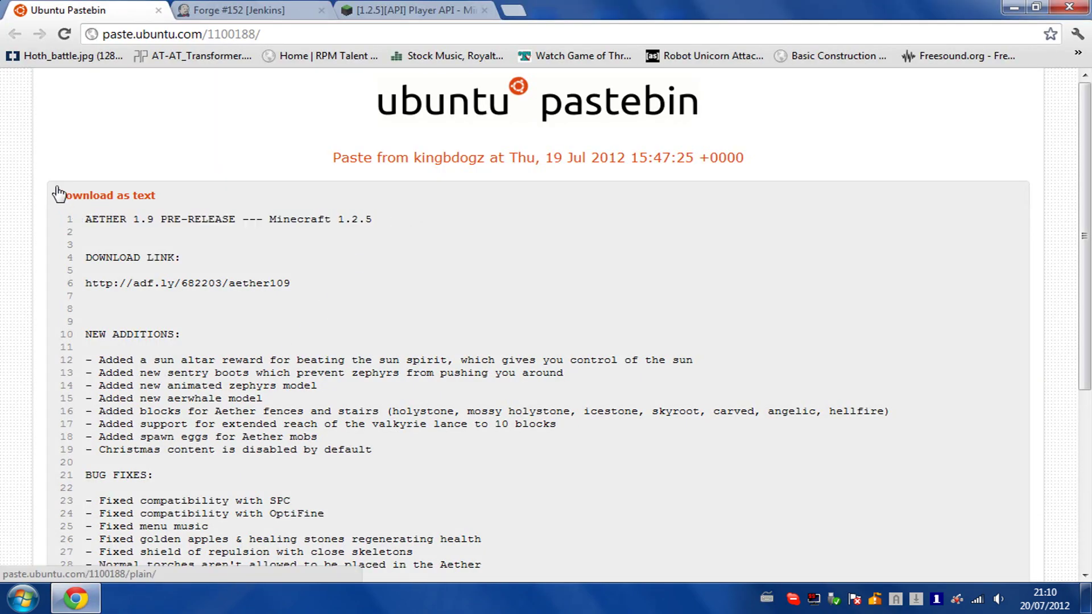
left_click_drag(45, 177, 66, 574)
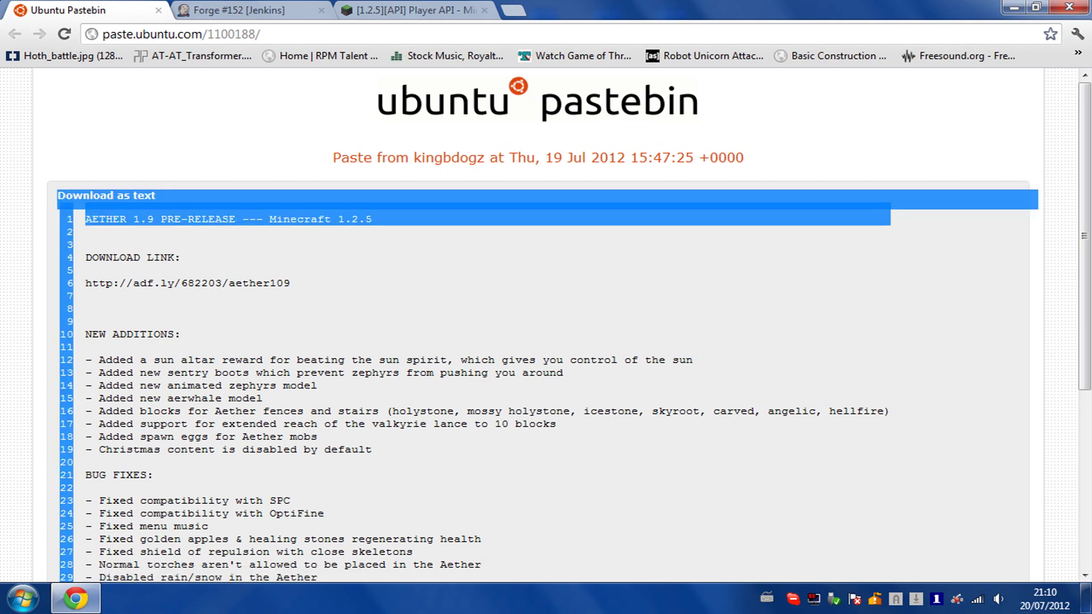
left_click(447, 280)
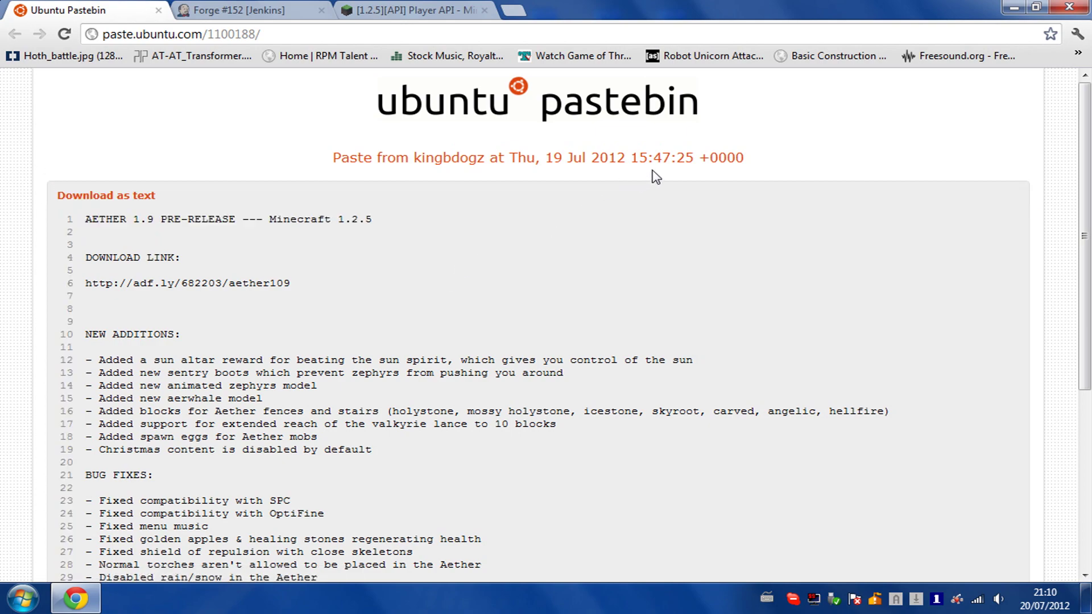
left_click(1011, 9)
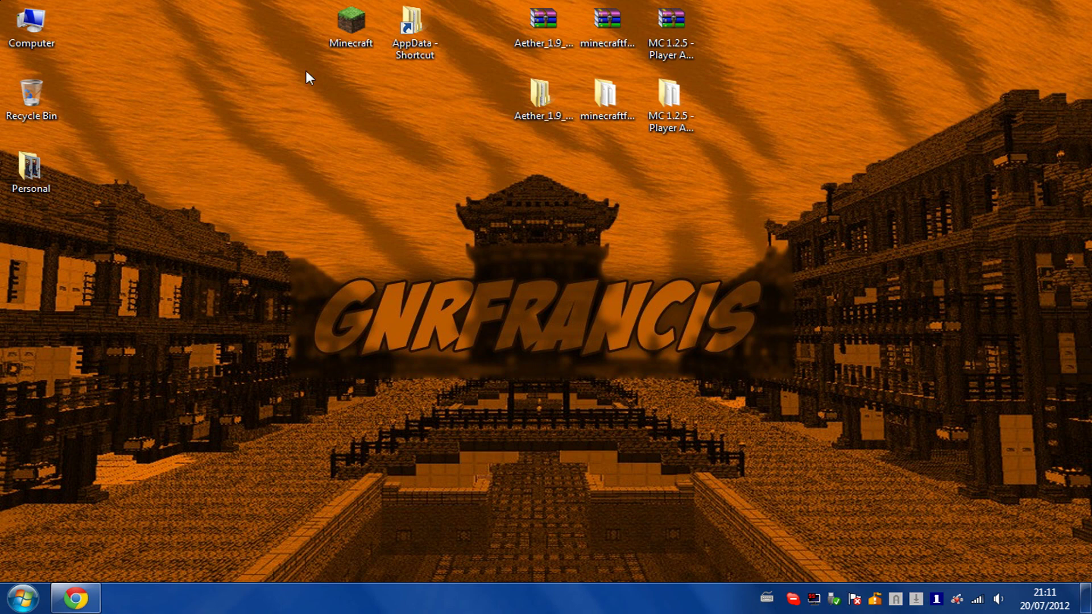
Search %appdata% to open the Roaming folder, locate .minecraft, then close the window
left_click(22, 599)
left_click(60, 548)
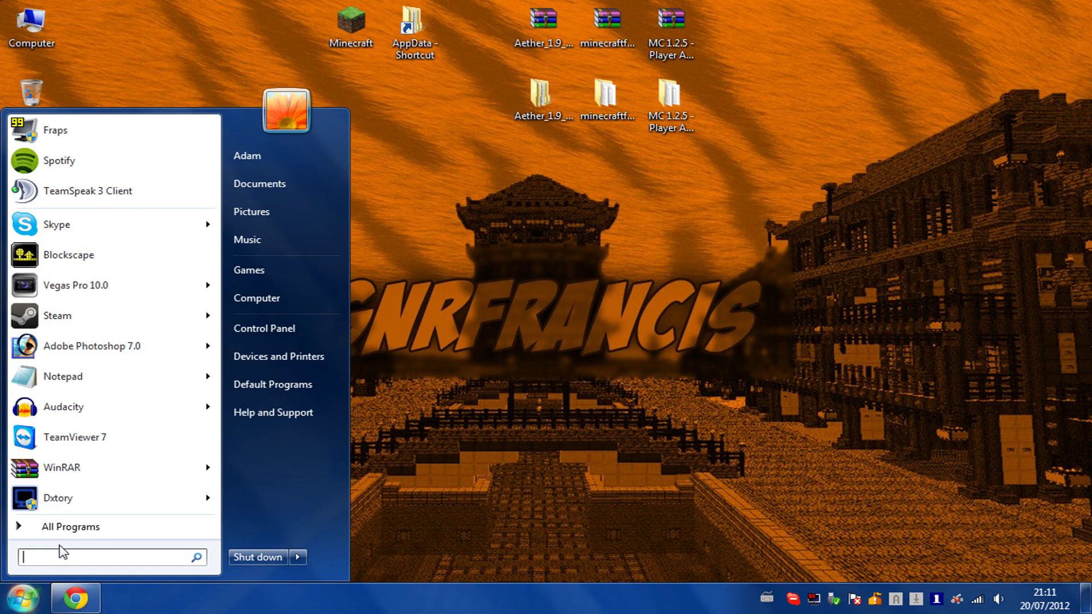
type("%")
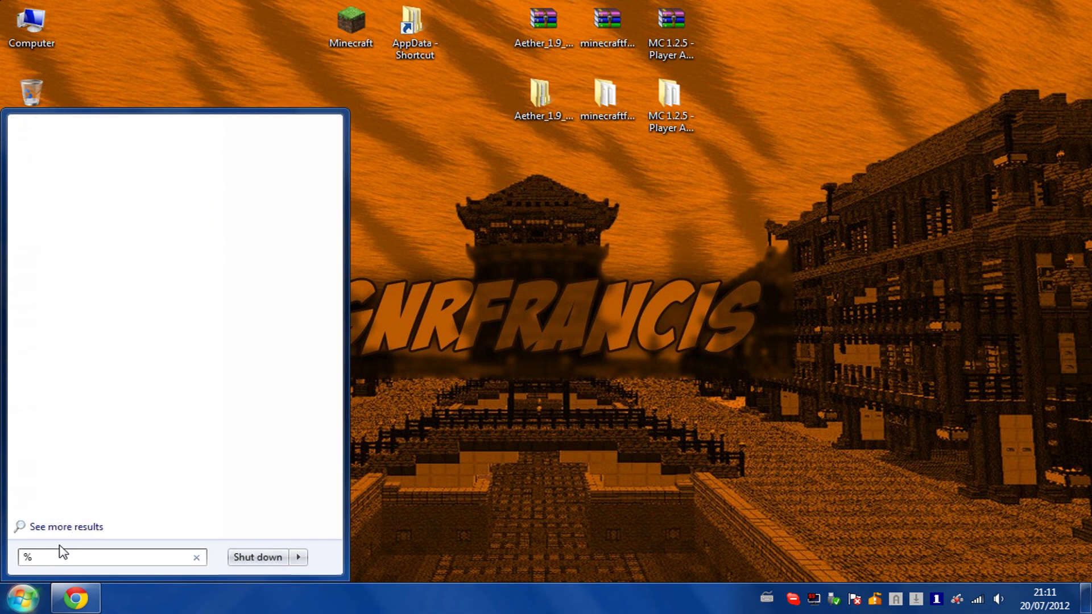
type("appdata")
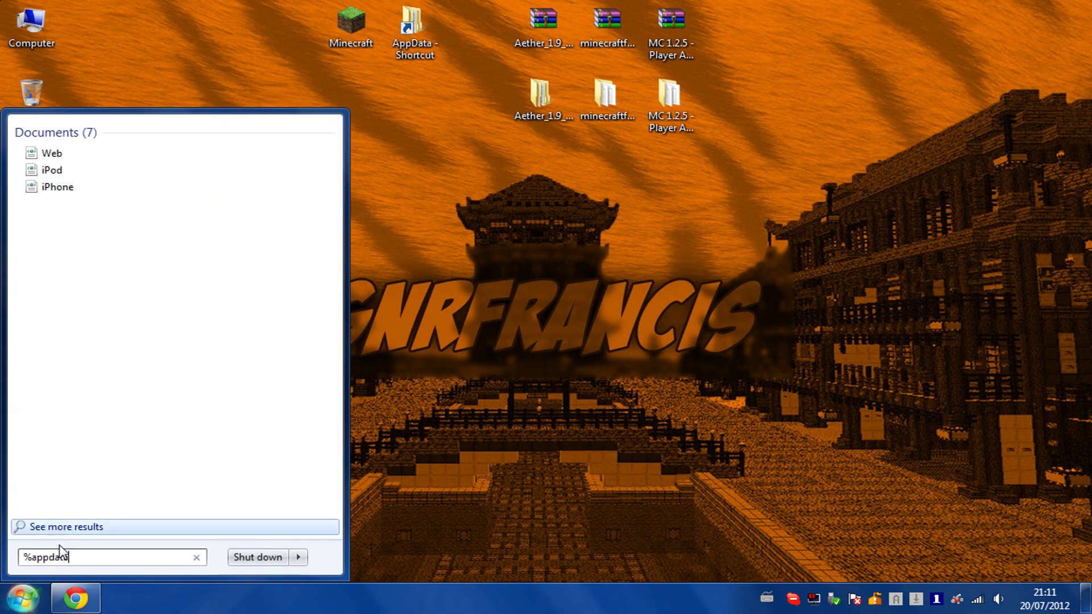
type("%")
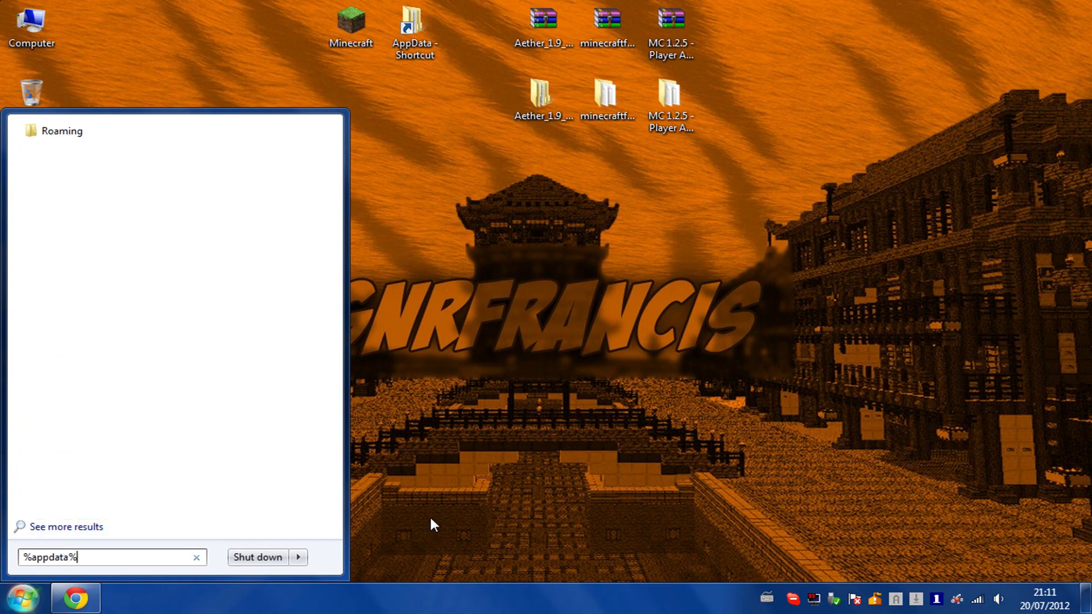
left_click(72, 134)
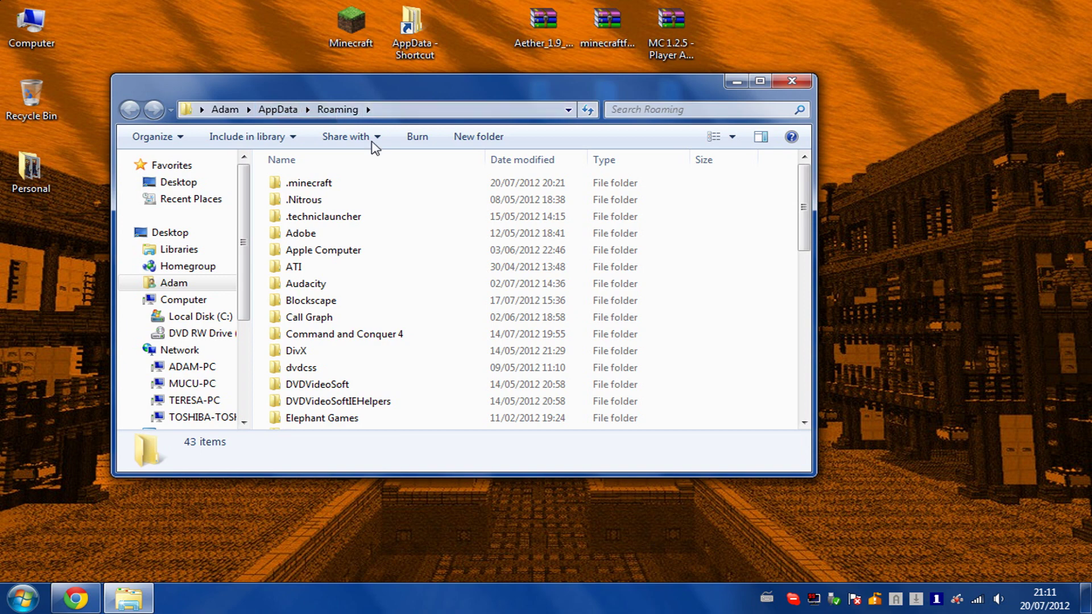
left_click(346, 185)
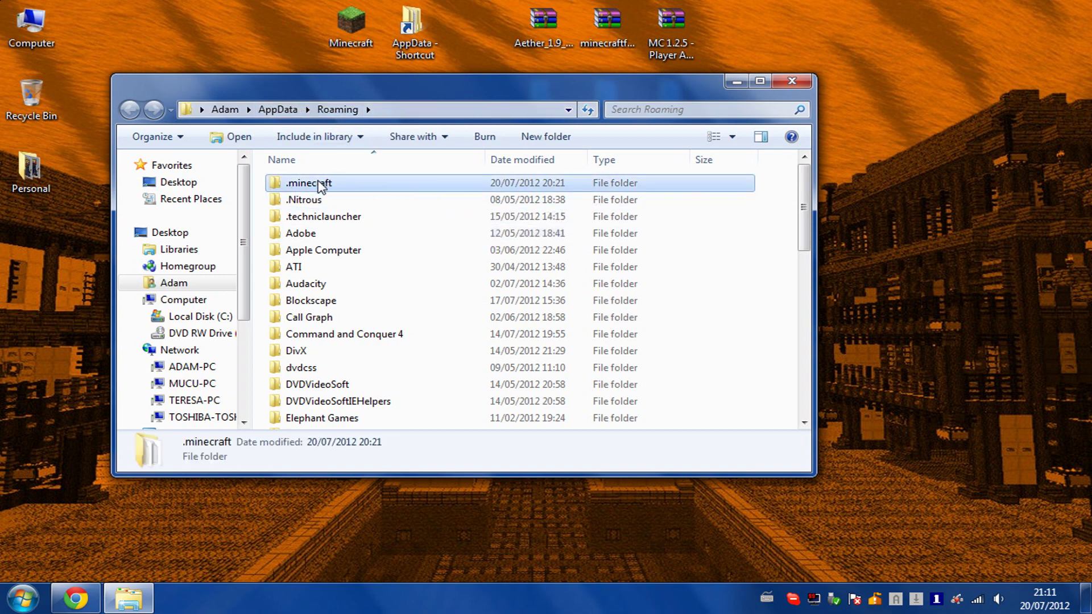
left_click(791, 80)
Launch Minecraft from the desktop shortcut, then close the Minecraft Launcher
left_click(344, 30)
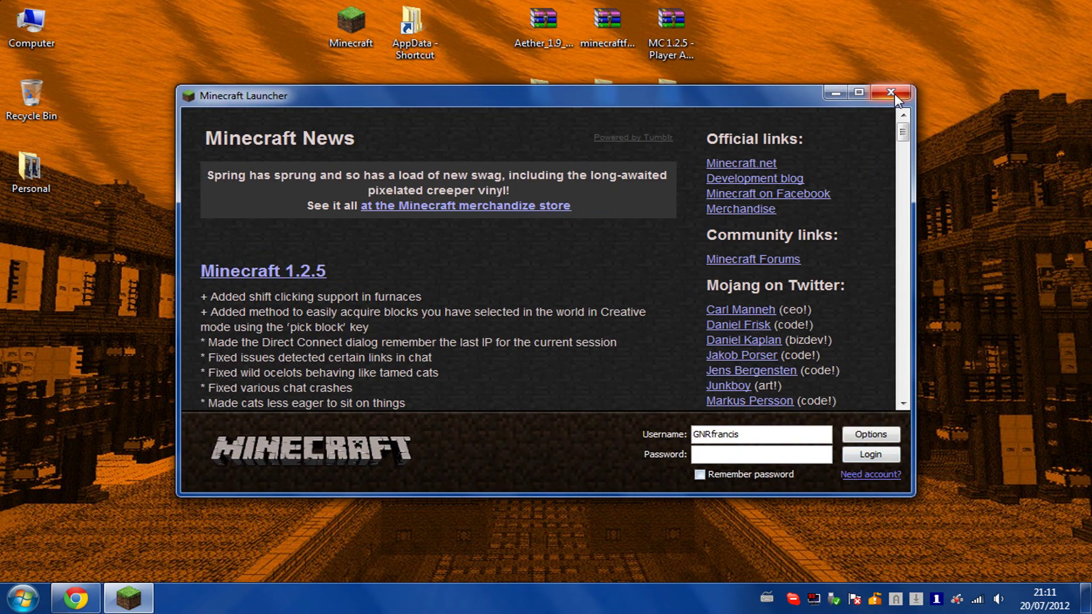
left_click(893, 95)
left_click_drag(900, 149, 206, 425)
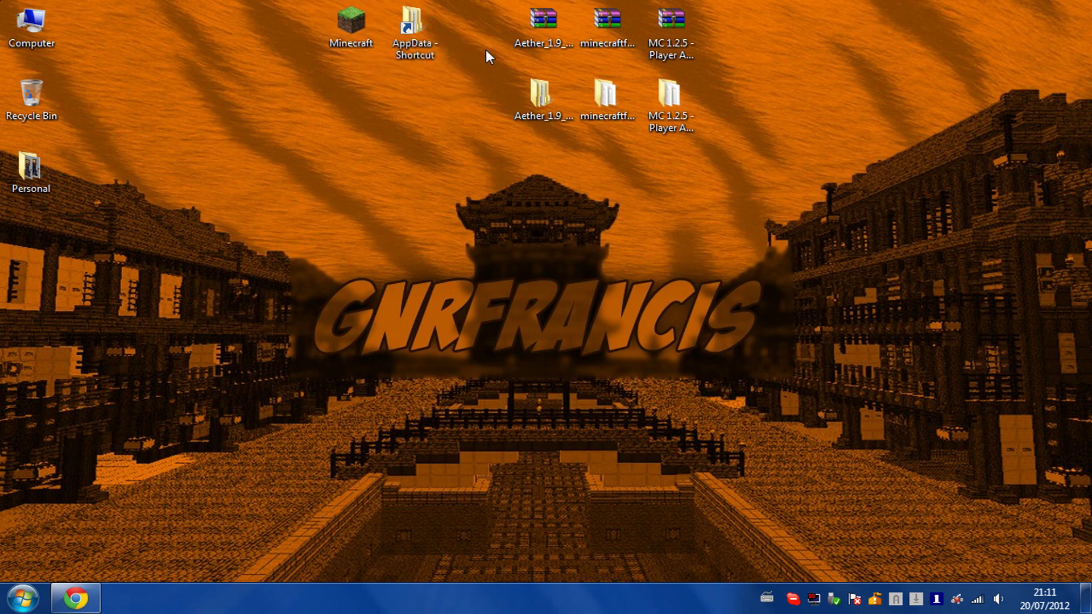
Select the three downloaded desktop archives, deselect them, and return to the Aether paste in Chrome
left_click_drag(488, 1, 726, 71)
left_click(728, 70)
left_click_drag(494, 1, 726, 57)
left_click(194, 527)
left_click(75, 598)
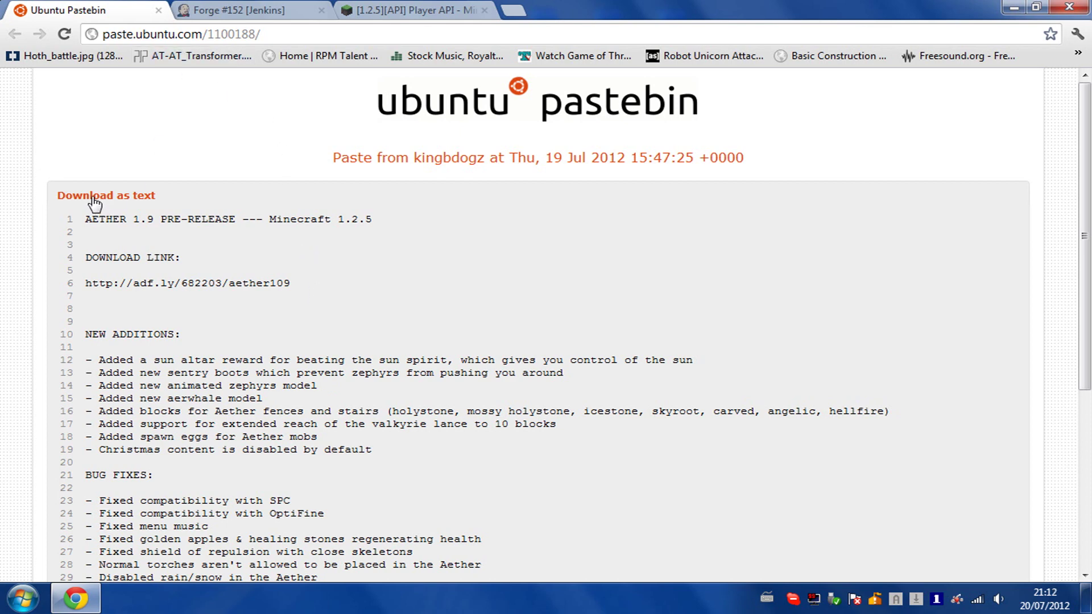
scroll(247, 213, "down", 1)
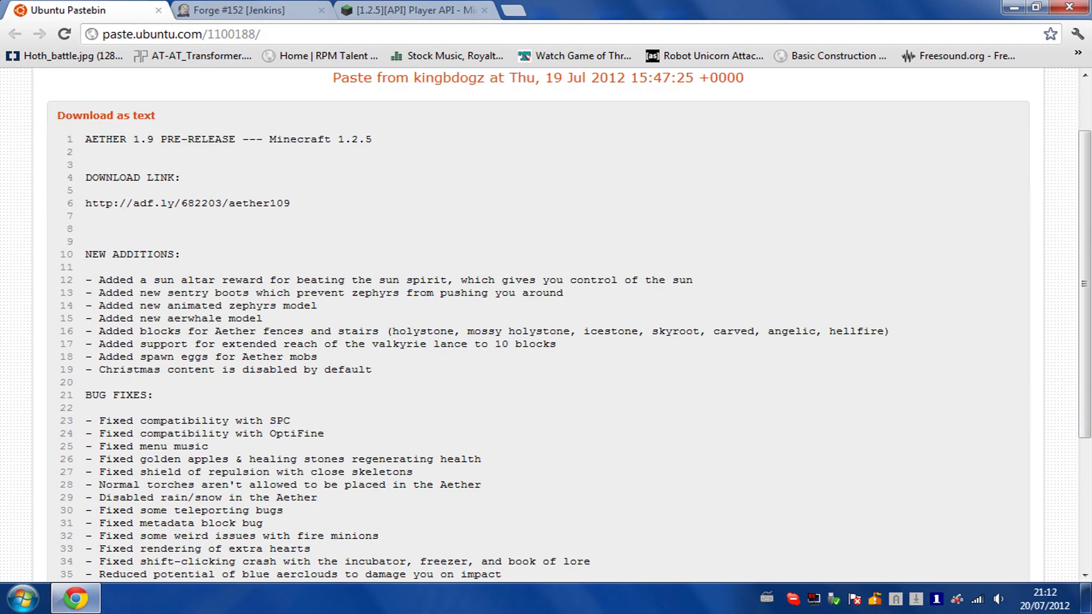
left_click_drag(85, 203, 290, 203)
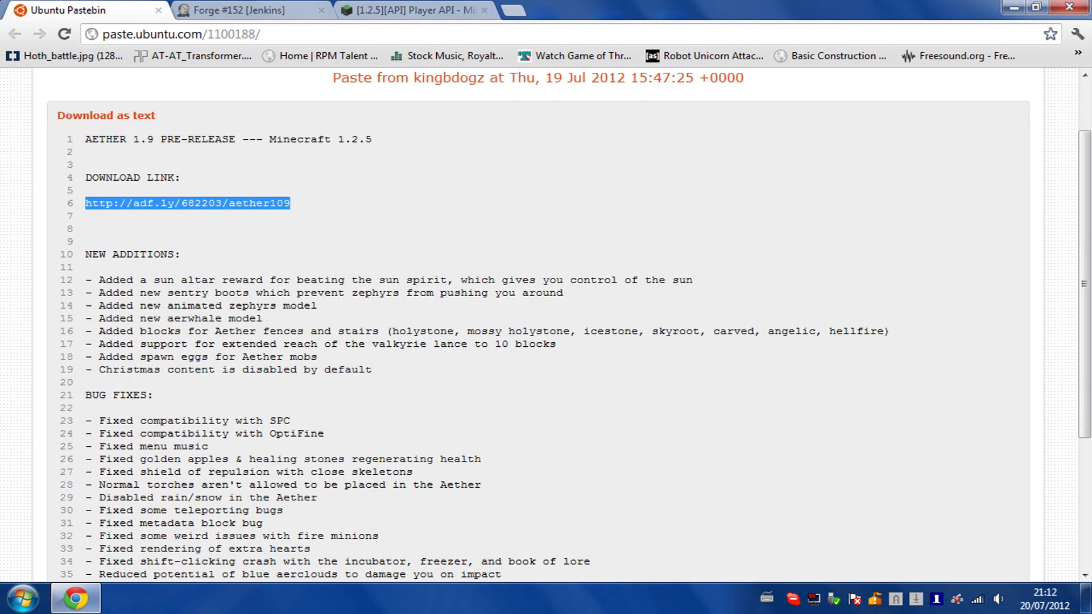
left_click(307, 210)
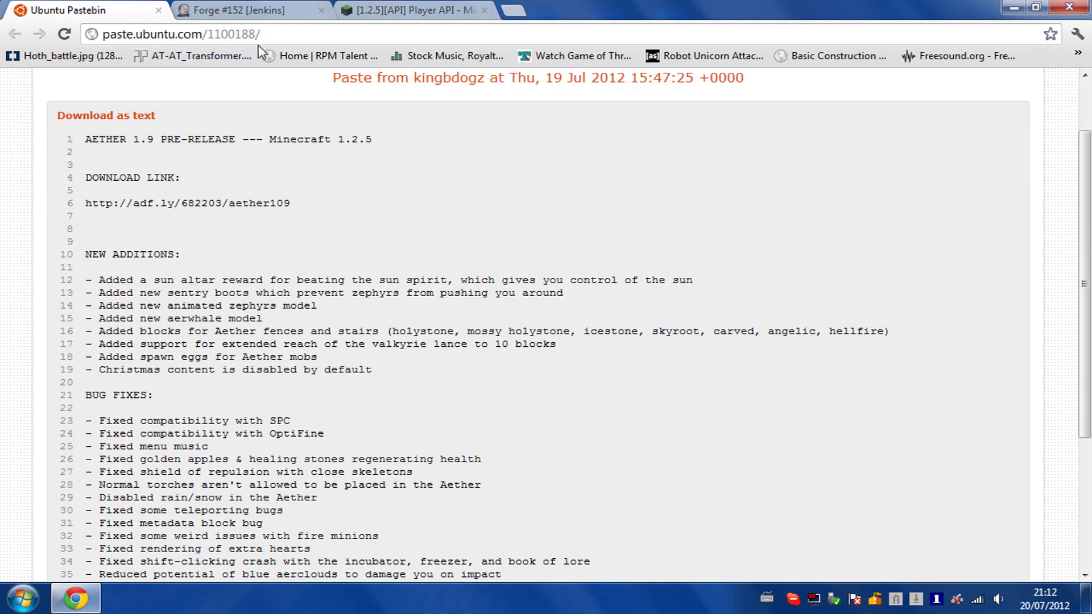
scroll(234, 211, "up", 1)
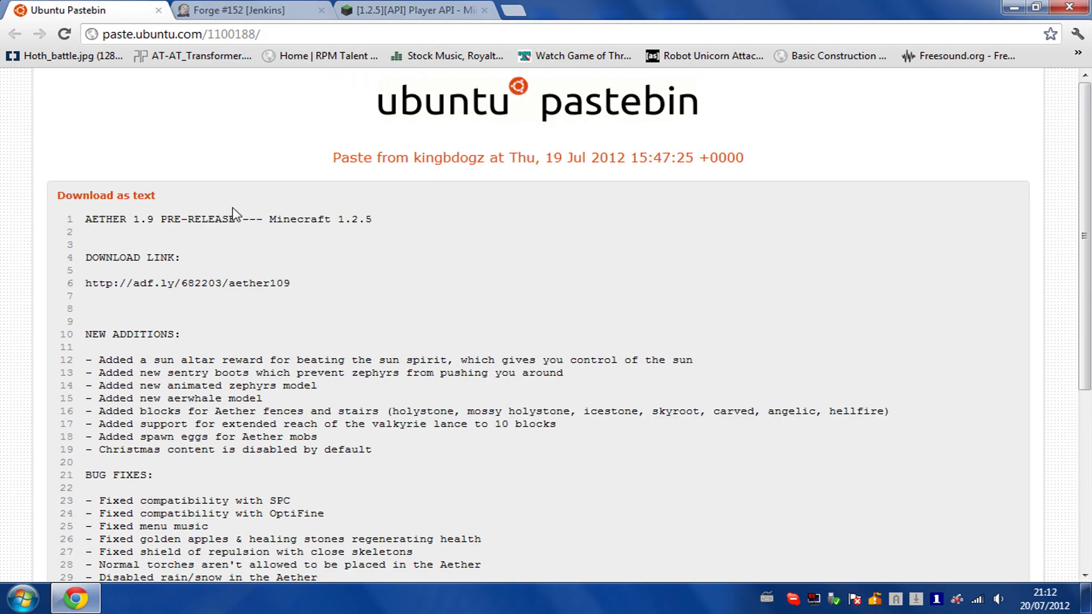
scroll(118, 158, "down", 2)
left_click_drag(86, 123, 290, 123)
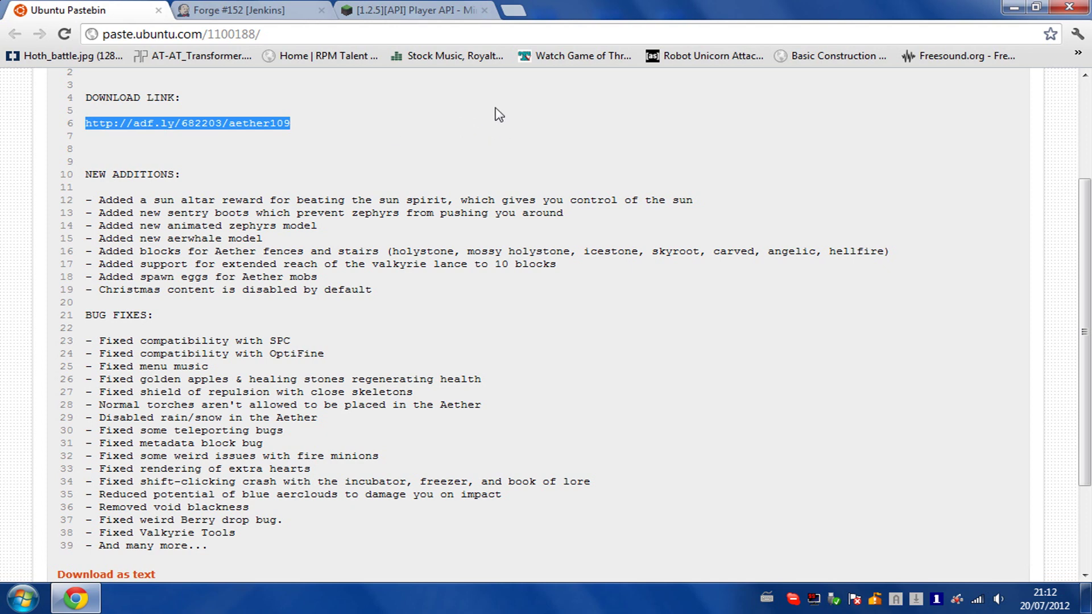
left_click(364, 143)
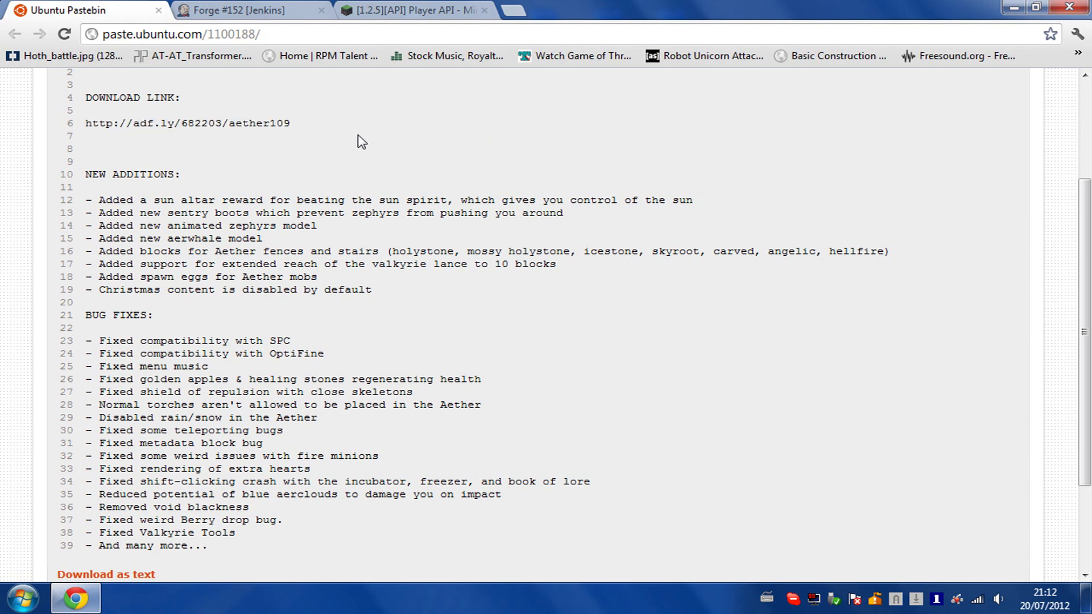
left_click(260, 19)
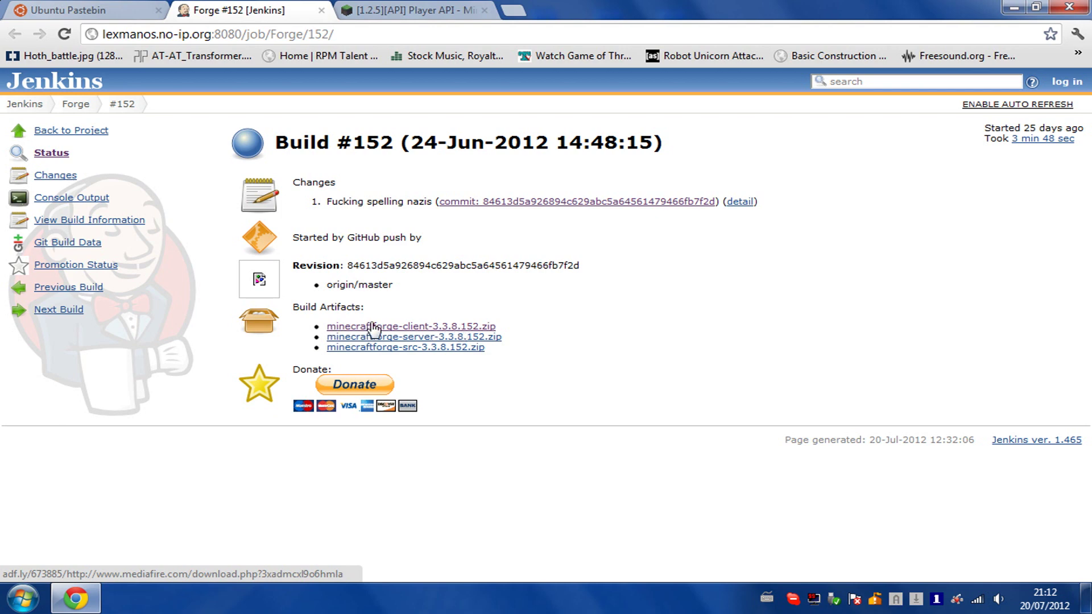
Switch to the Minecraft Forum's [1.2.5][API] Player API thread
left_click(410, 16)
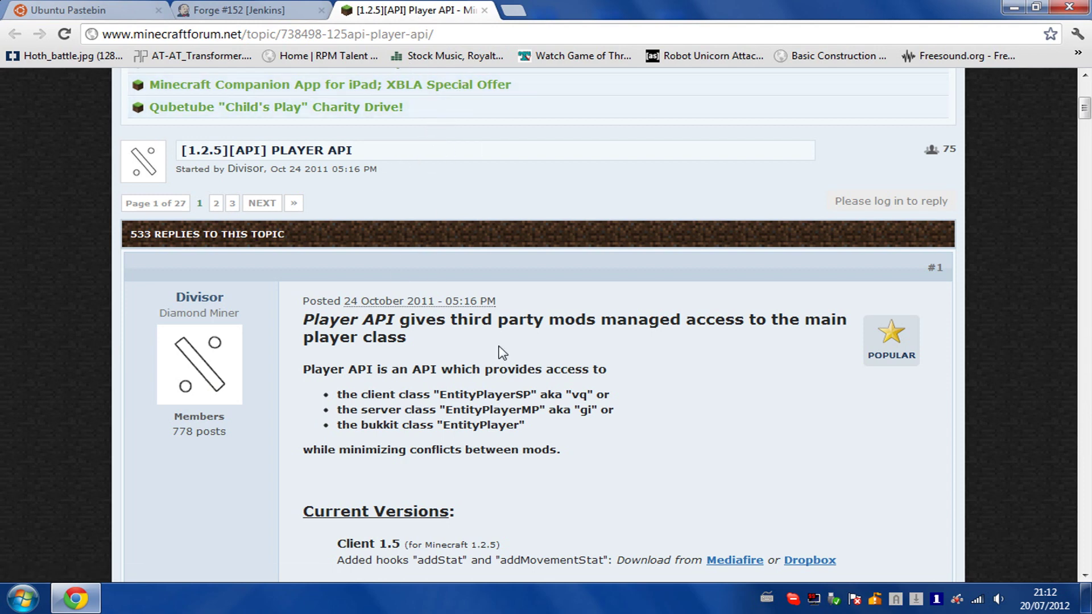
scroll(512, 359, "down", 2)
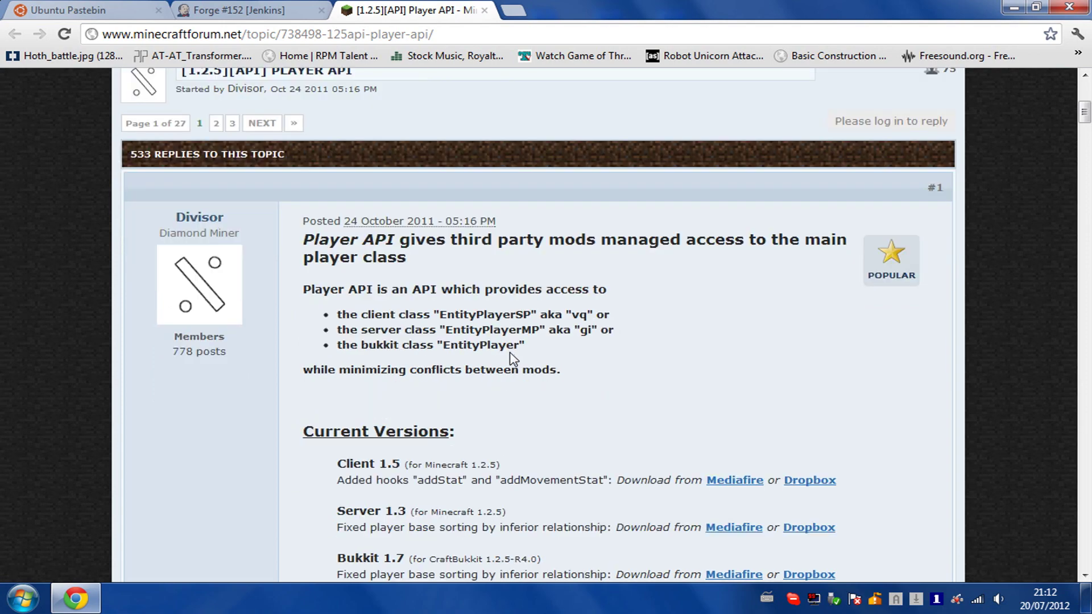
scroll(512, 359, "down", 2)
scroll(505, 341, "down", 2)
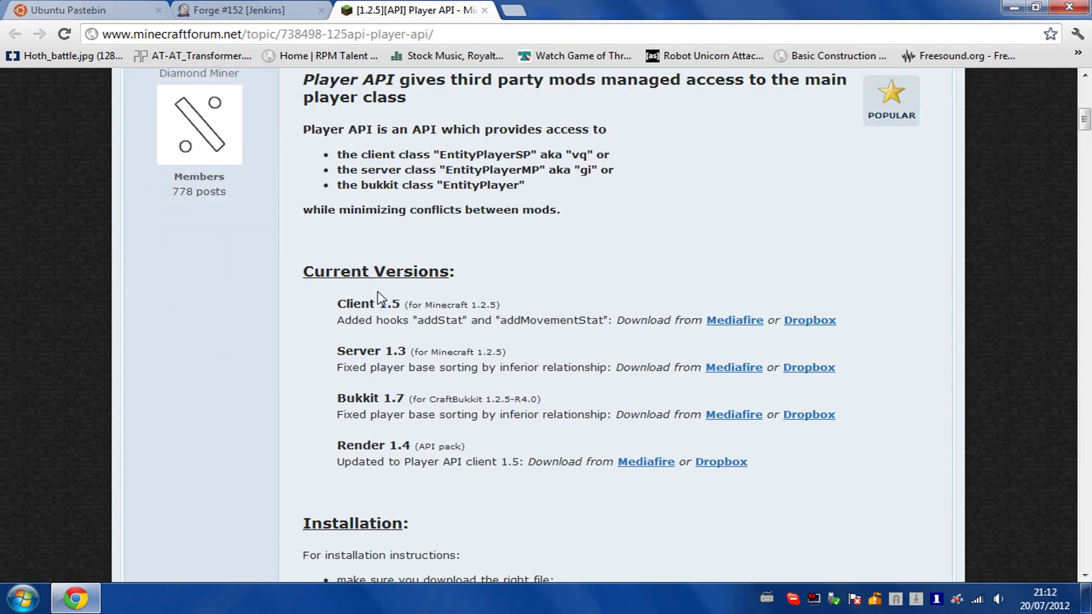
left_click_drag(336, 304, 400, 304)
left_click(381, 320)
left_click_drag(336, 304, 400, 303)
left_click(384, 320)
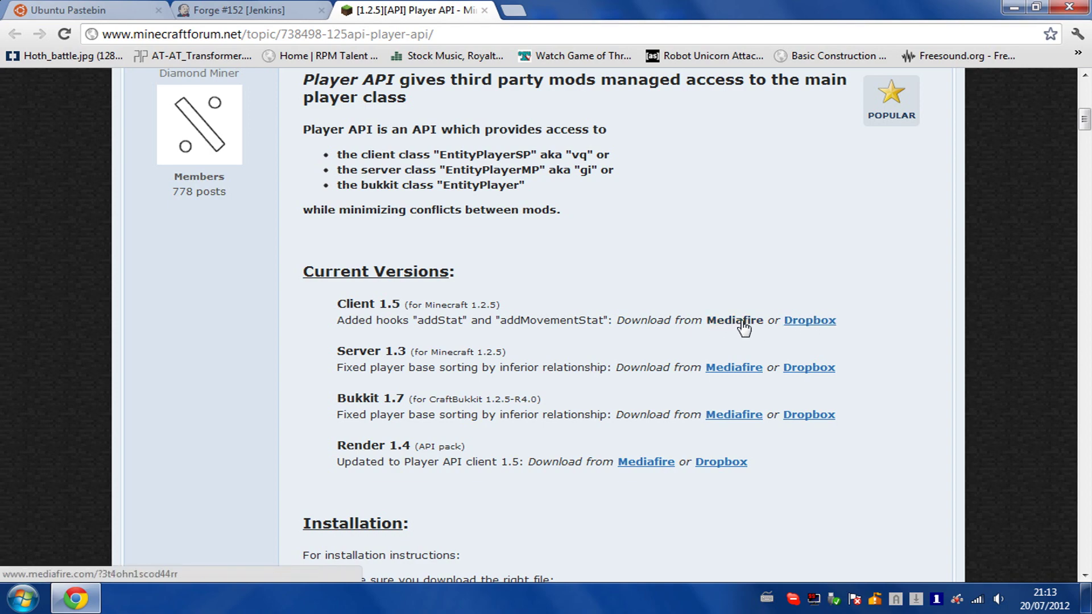
left_click(1014, 7)
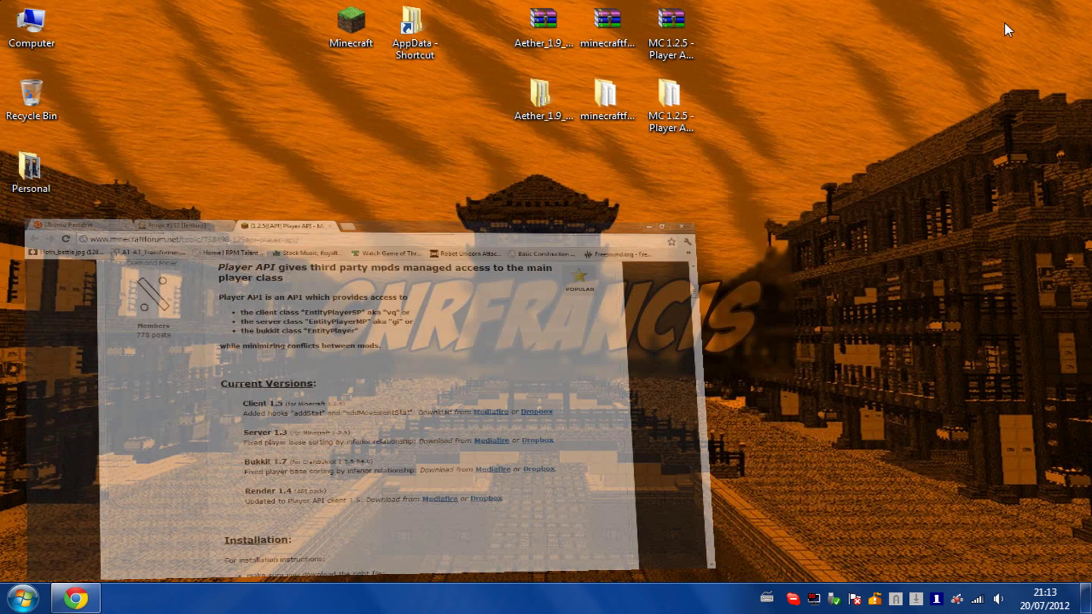
left_click_drag(732, 2, 551, 32)
left_click(599, 30)
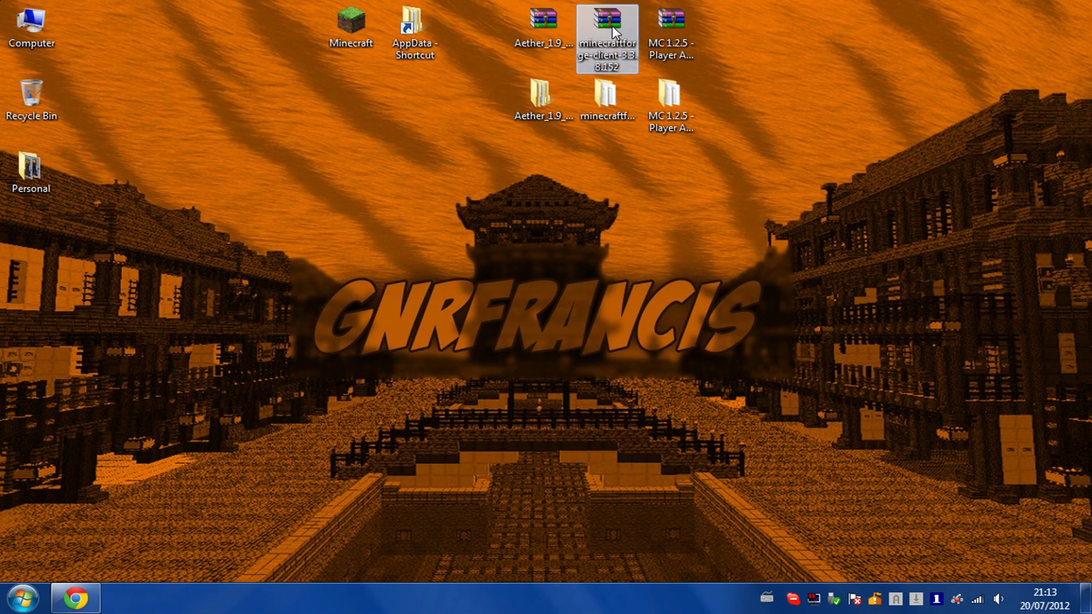
left_click(683, 23)
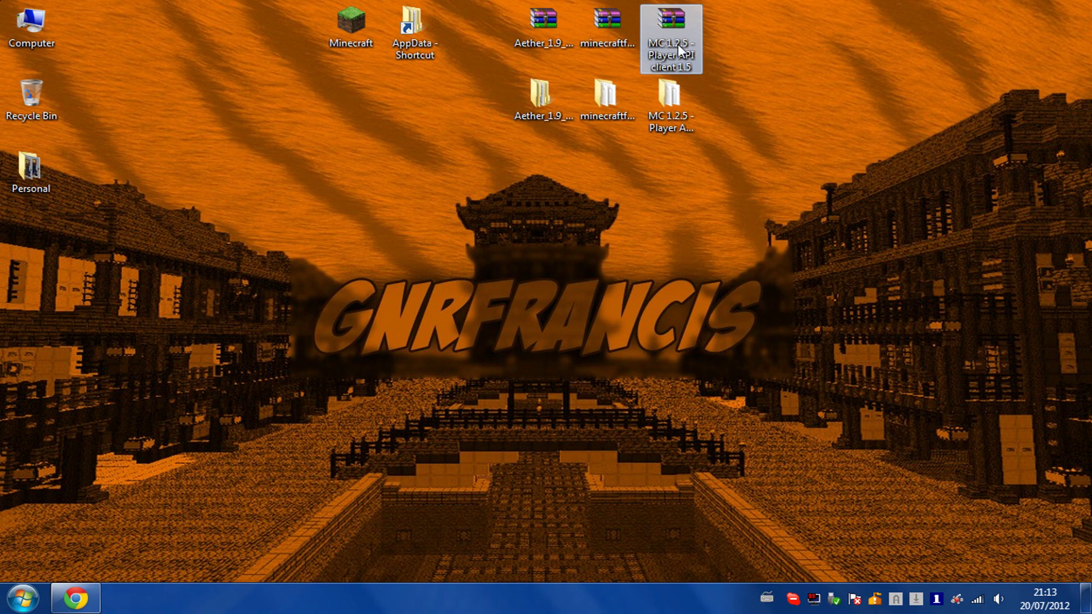
left_click_drag(740, 2, 514, 51)
left_click(538, 97)
left_click(663, 107)
left_click(534, 105)
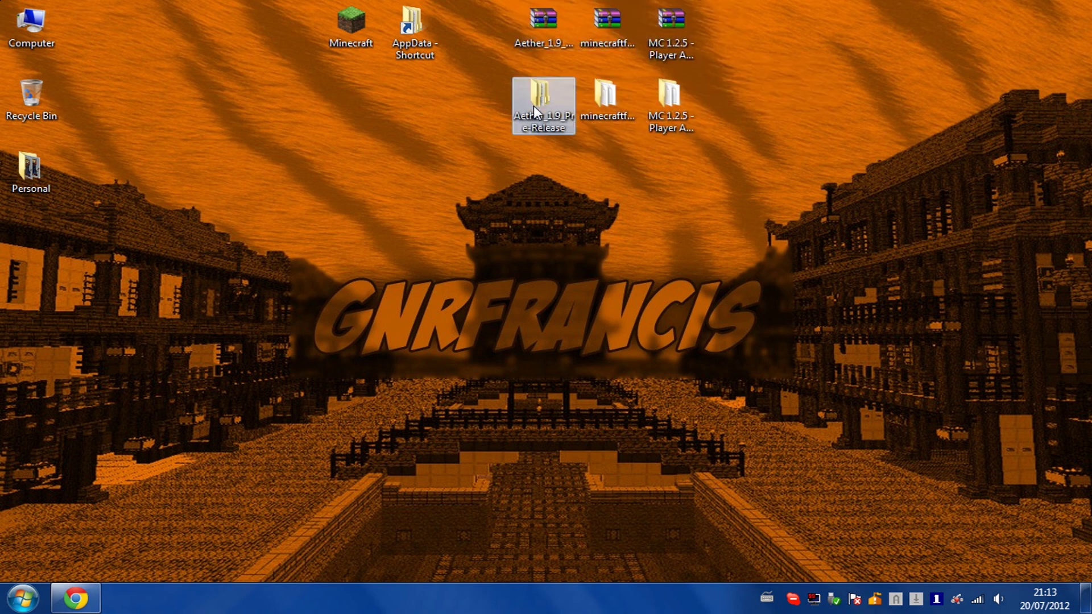
left_click(618, 103)
left_click(669, 100)
left_click(565, 106)
left_click(606, 102)
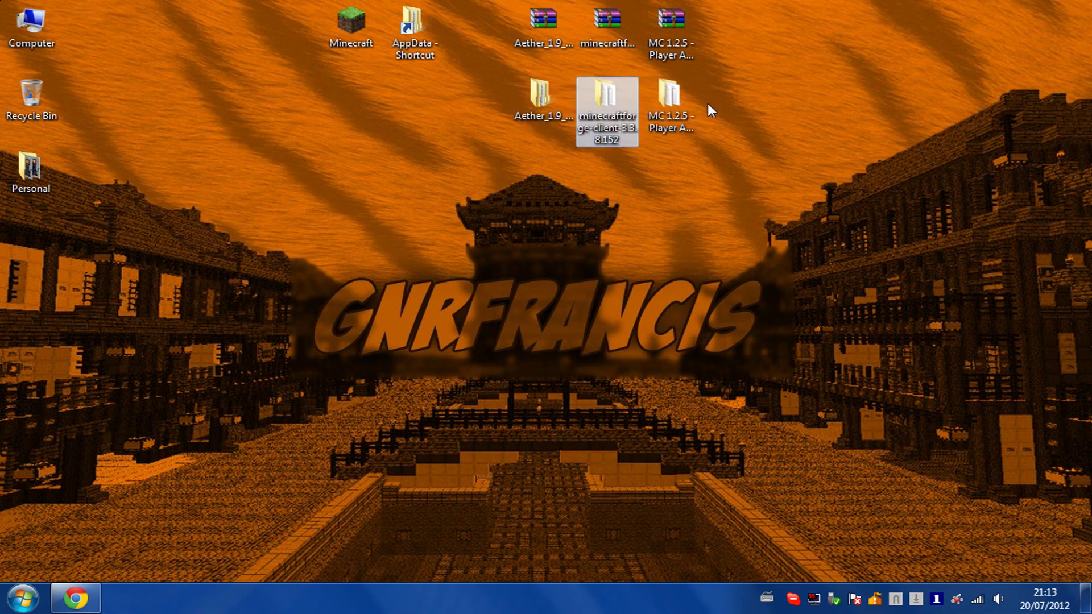
left_click(735, 87)
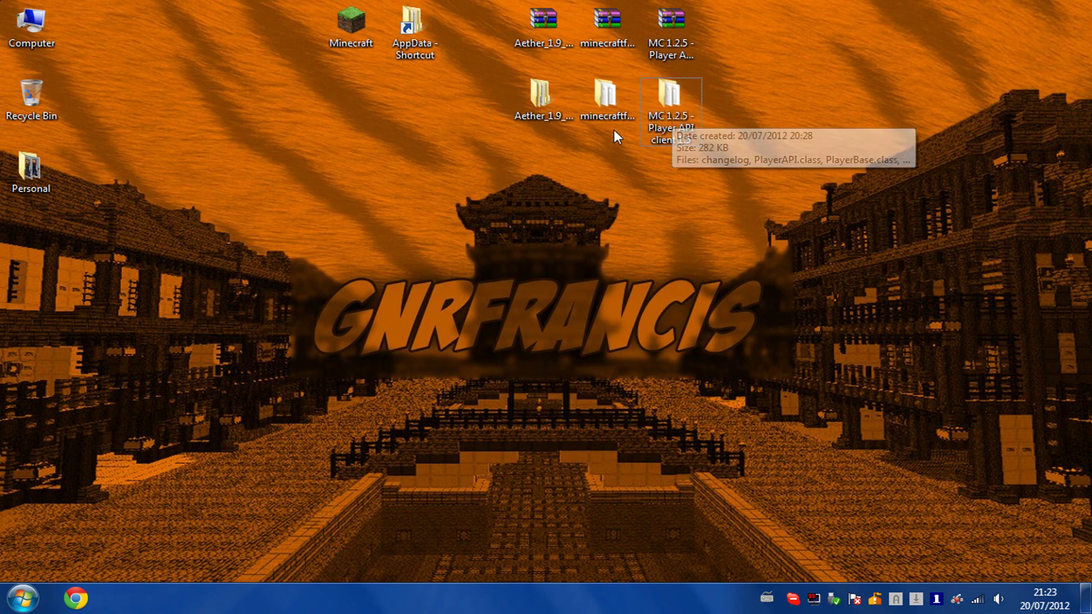
left_click(670, 123)
left_click(609, 111)
left_click(666, 111)
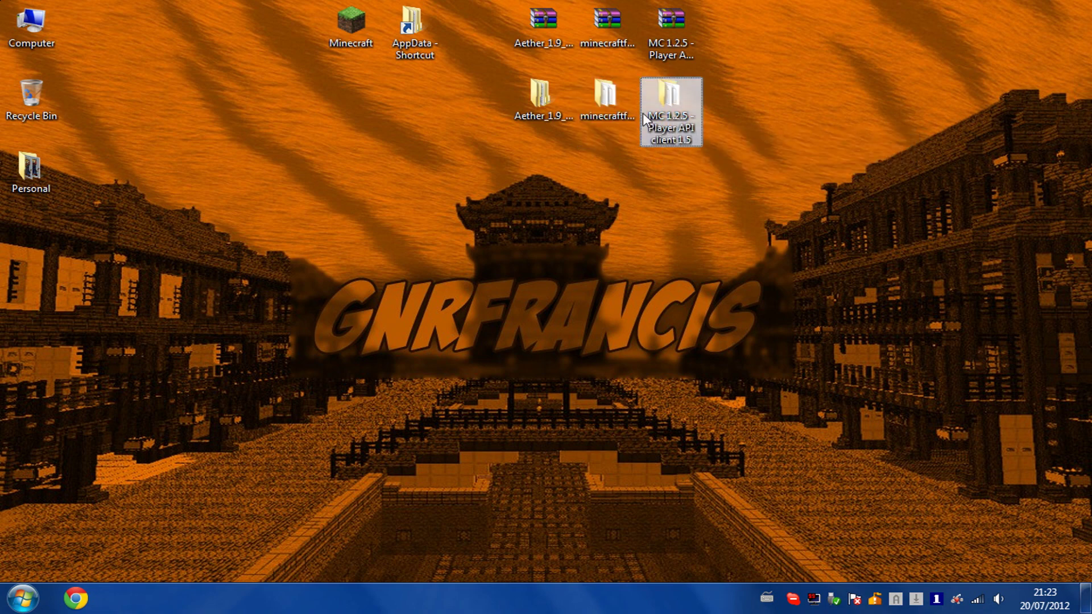
left_click(620, 108)
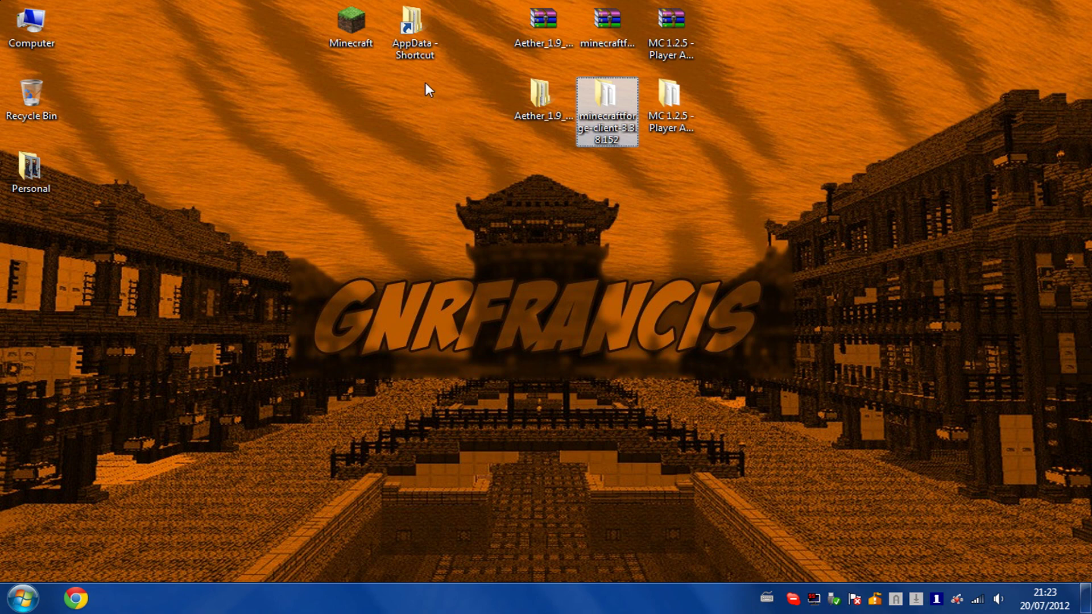
left_click(416, 51)
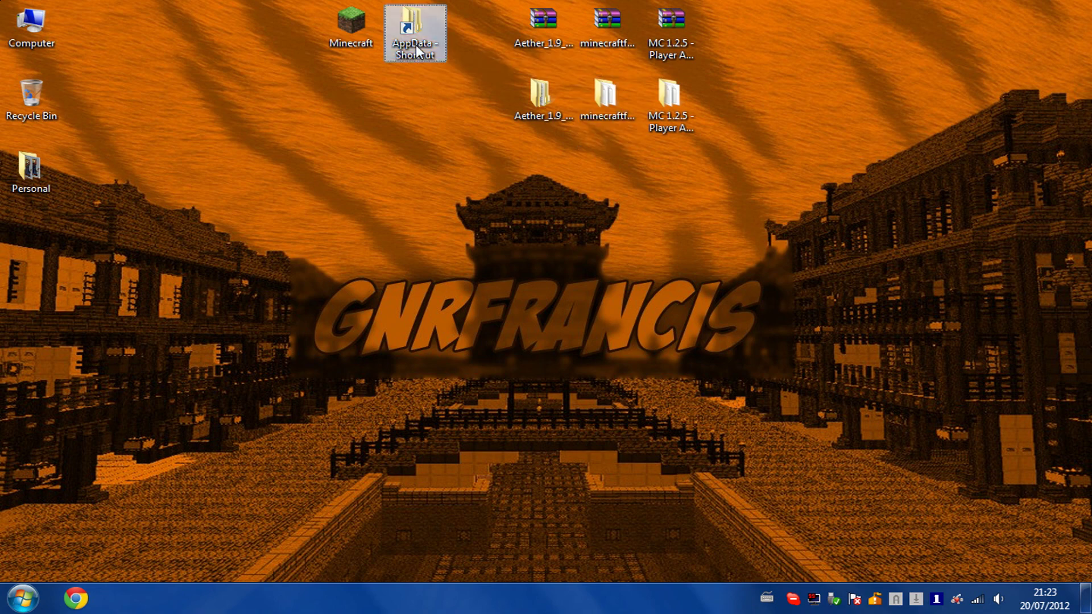
Navigate from the AppData shortcut through Roaming > .minecraft into the bin folder
double_click(421, 30)
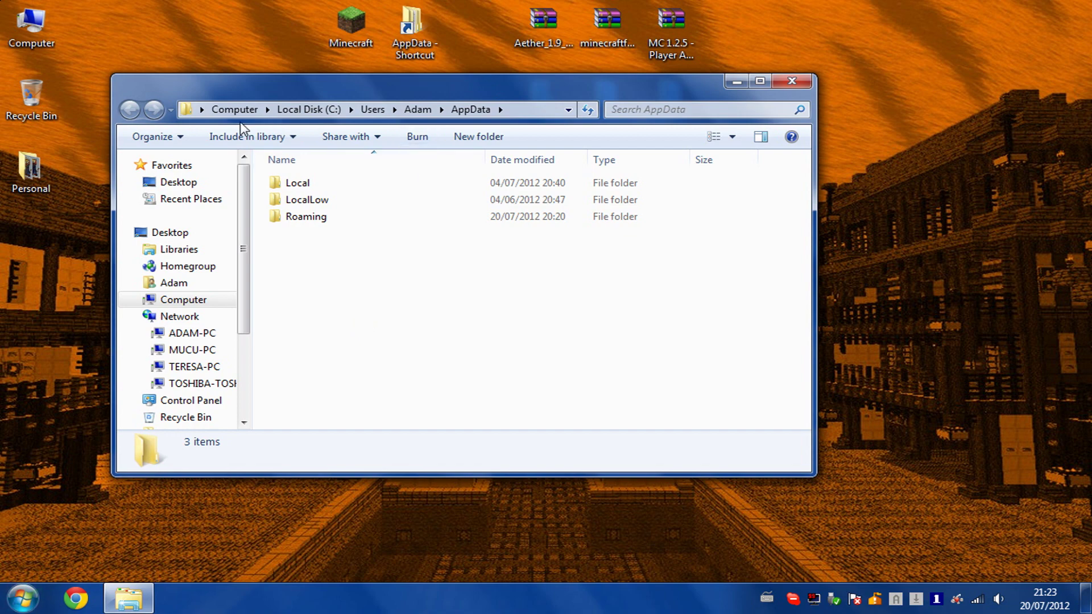
left_click(299, 224)
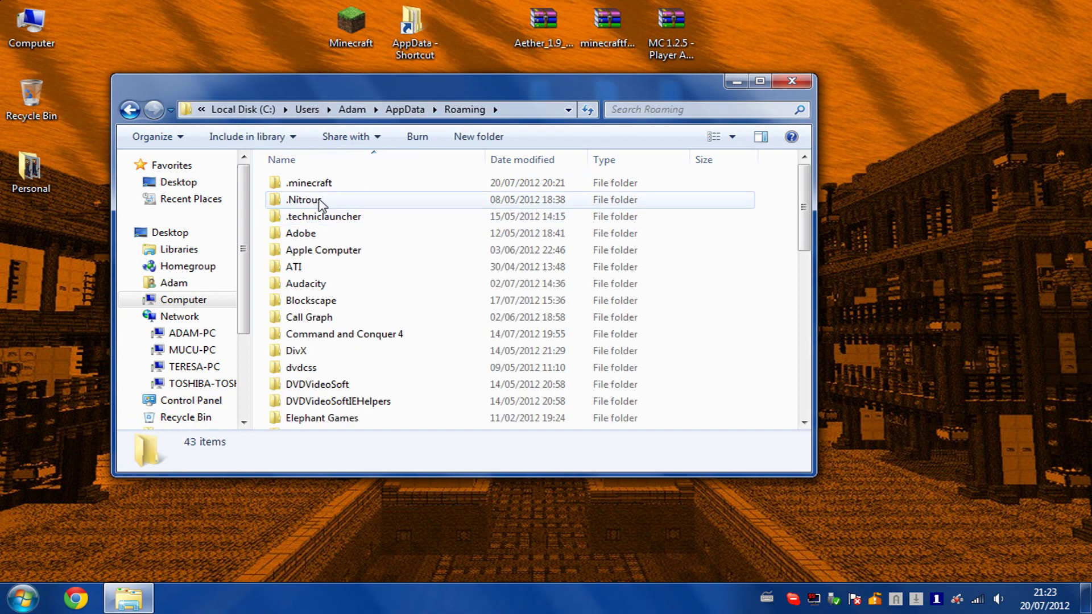
double_click(327, 184)
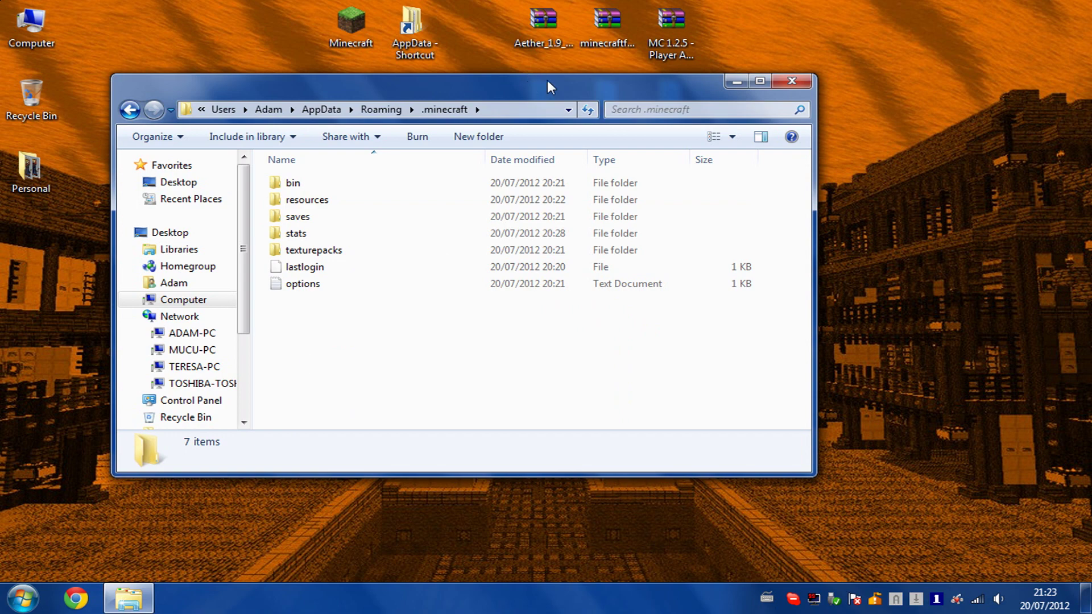
left_click_drag(547, 86, 600, 133)
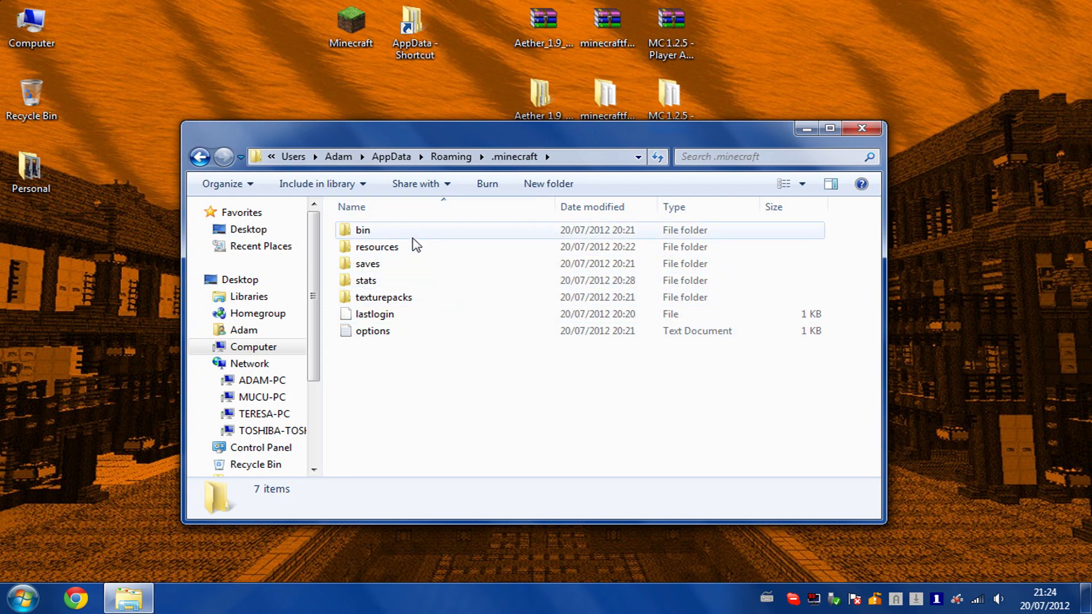
mouse_move(414, 239)
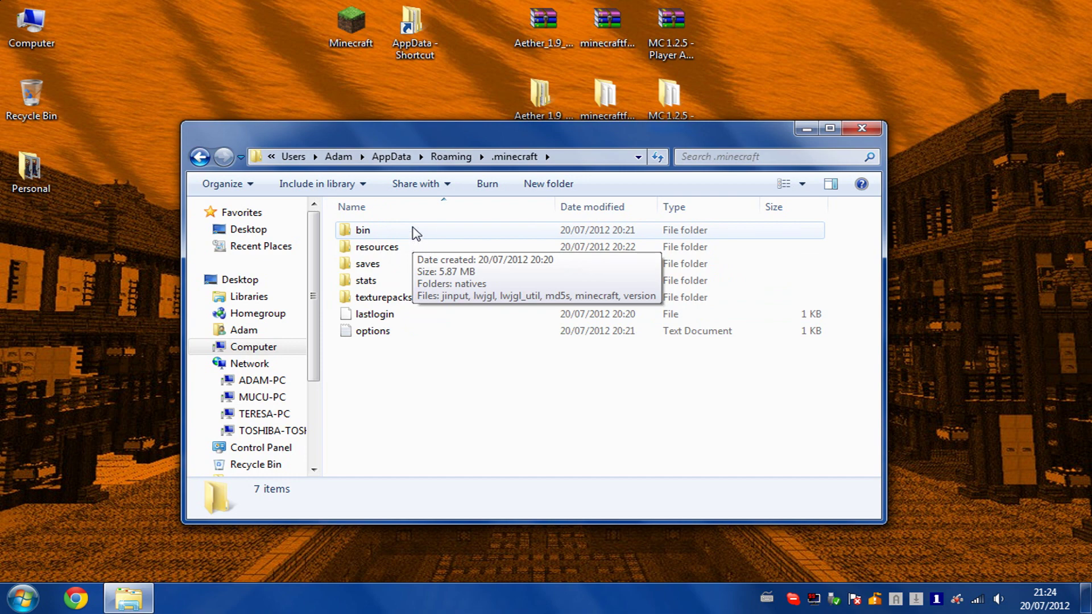
double_click(416, 233)
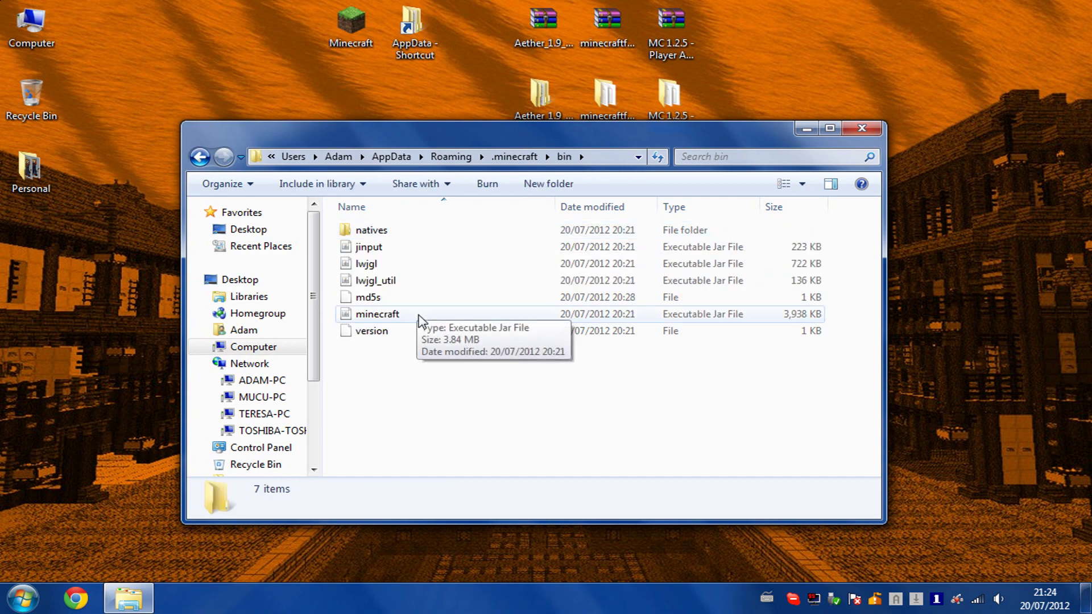
Open minecraft.jar with WinRAR archiver
left_click(392, 322)
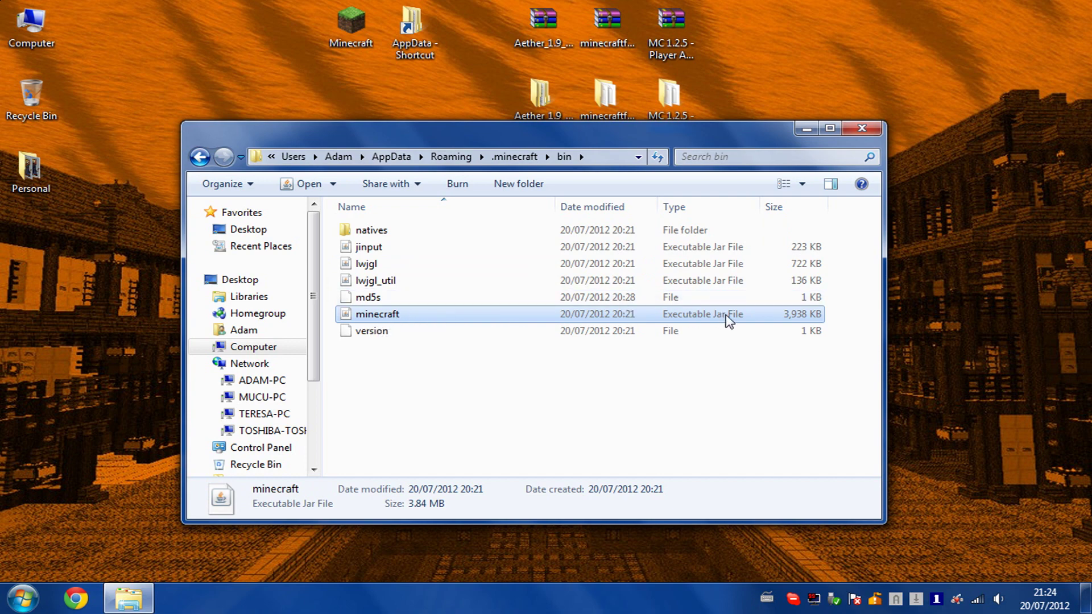
right_click(462, 314)
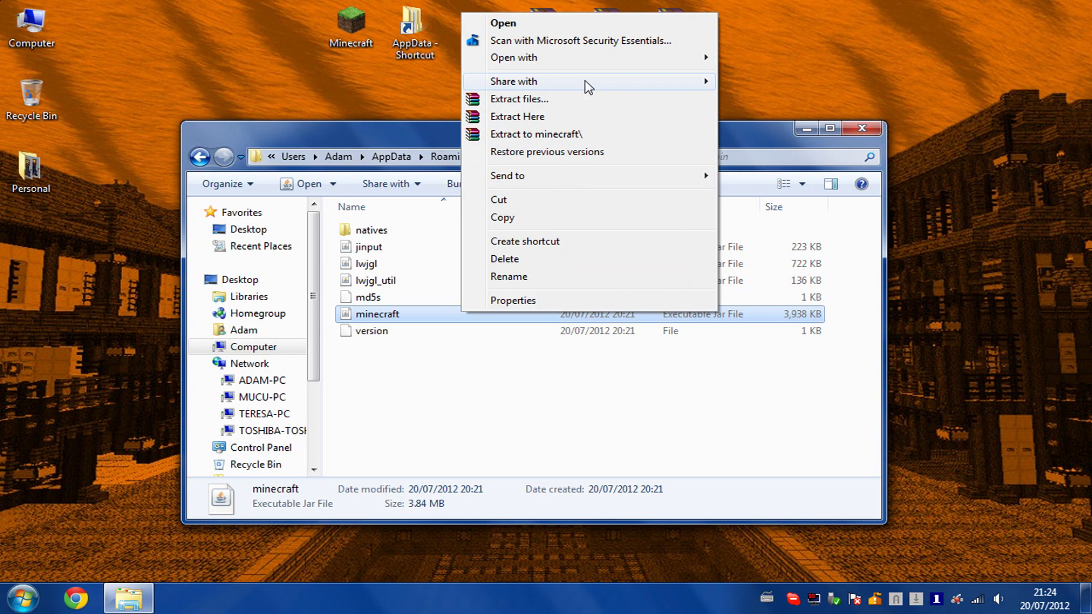
mouse_move(671, 85)
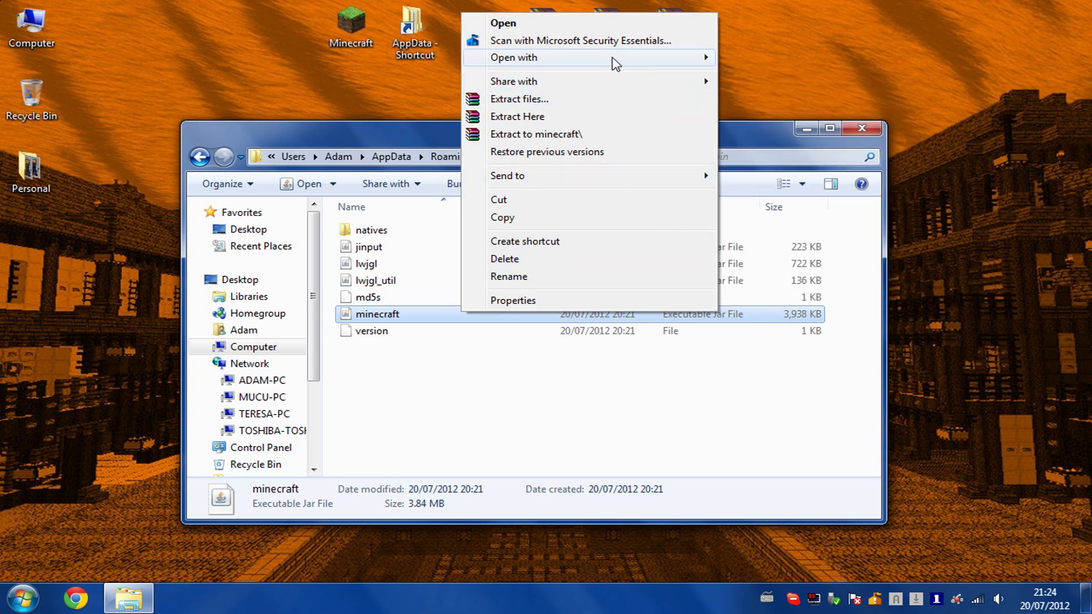
mouse_move(702, 59)
left_click(784, 77)
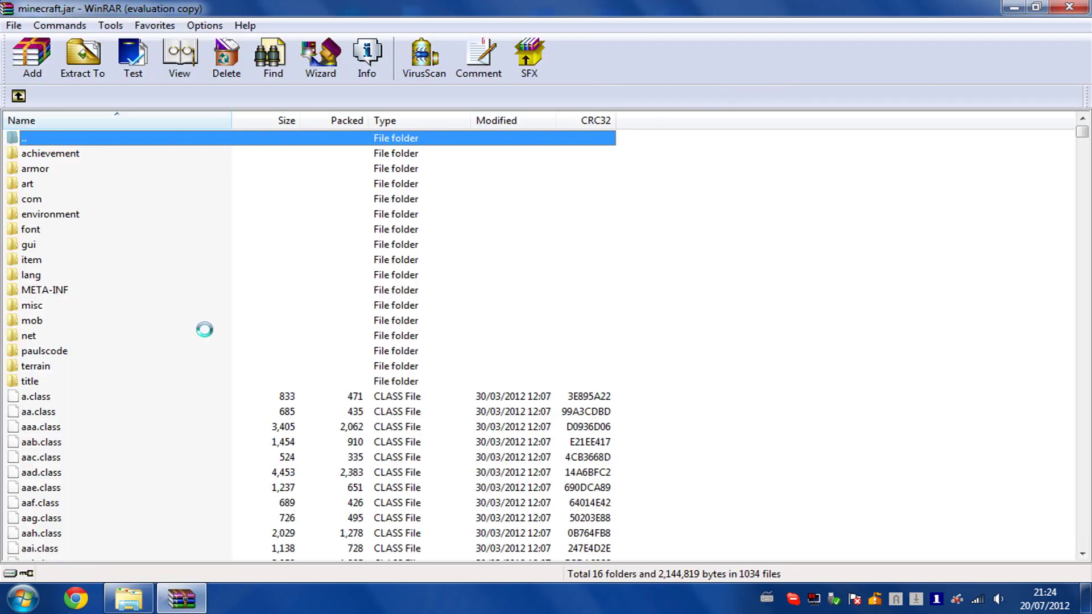
Dismiss the licence reminder, delete META-INF from minecraft.jar, and restore the WinRAR window beside Explorer
left_click(689, 221)
left_click(29, 299)
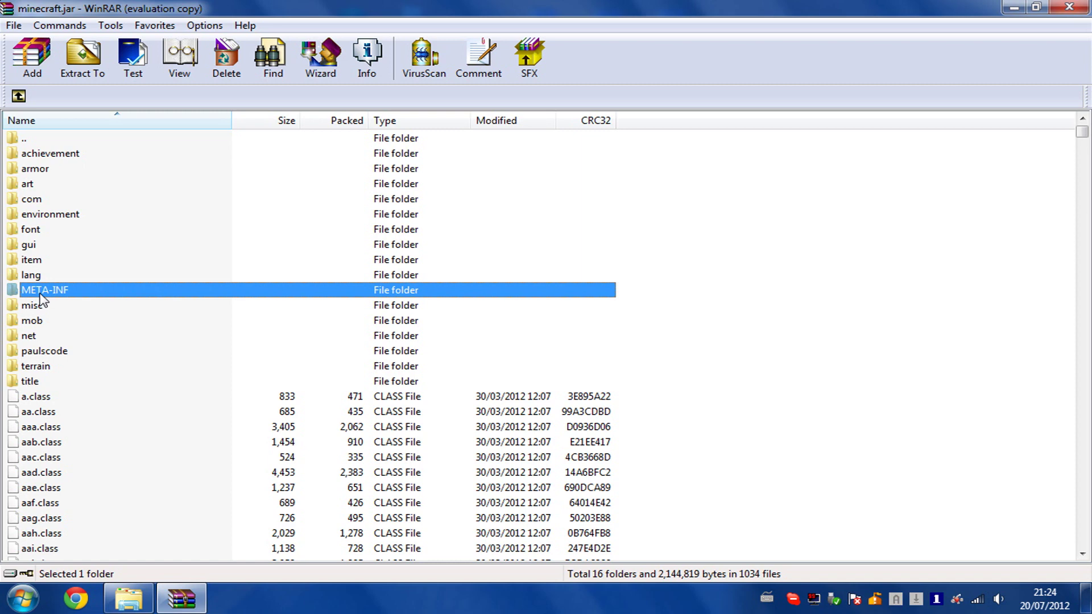
key("Delete")
key("Return")
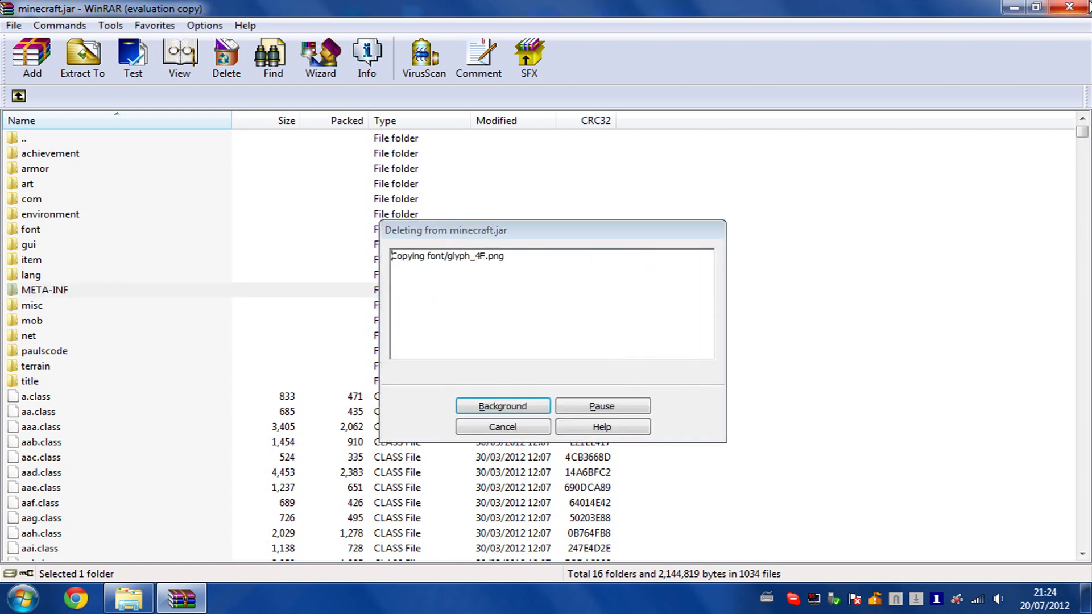
left_click(1036, 7)
left_click_drag(688, 40, 775, 136)
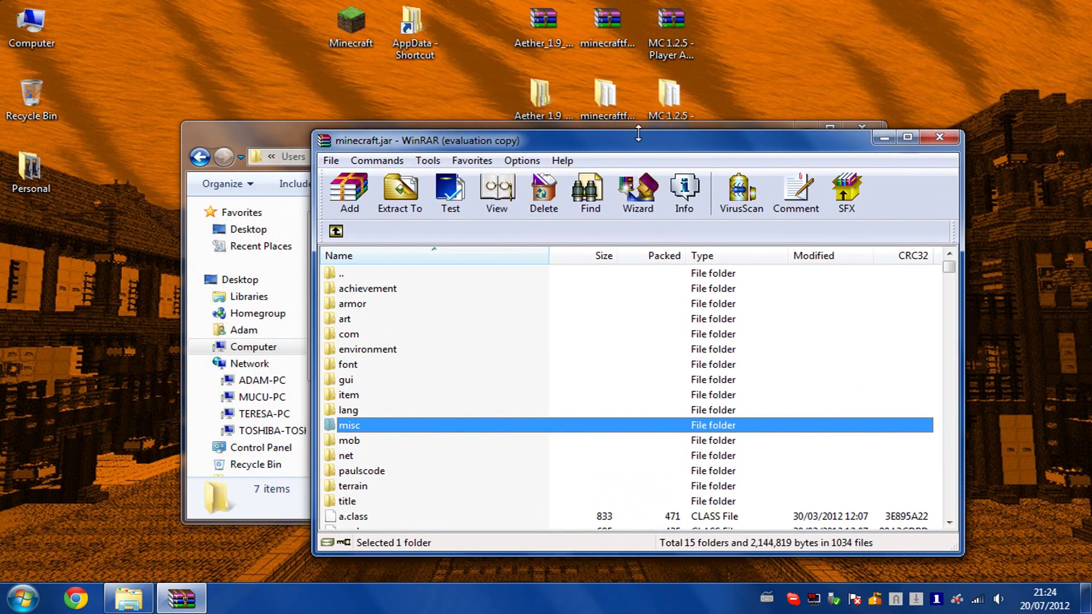
Open the minecraftforge-client-3.3.8.152 folder and select all 146 files
left_click(269, 136)
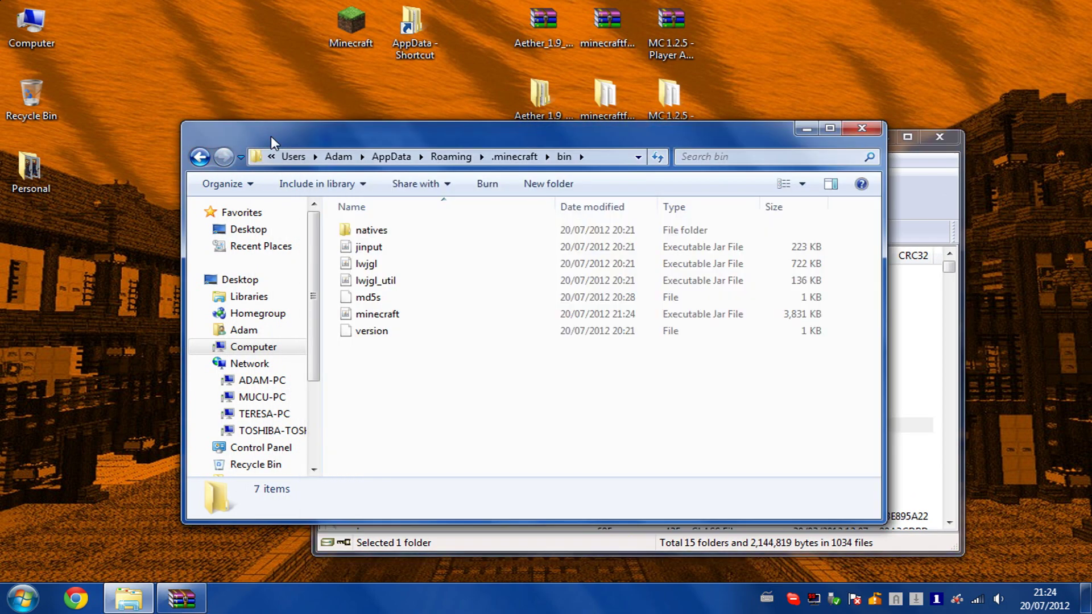
left_click(808, 129)
left_click(608, 98)
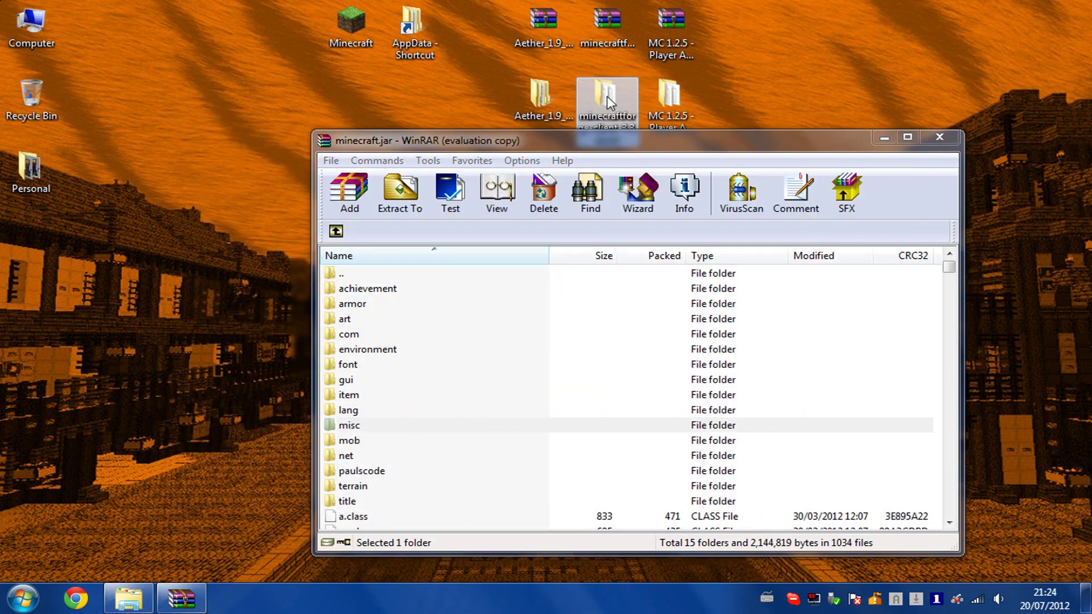
double_click(607, 98)
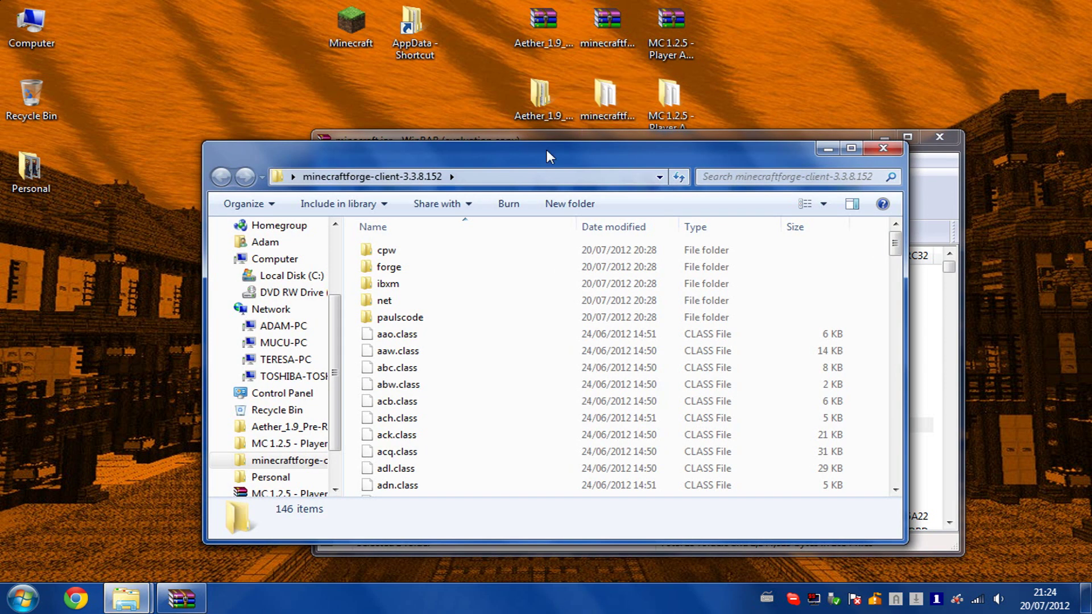
left_click_drag(547, 149, 423, 69)
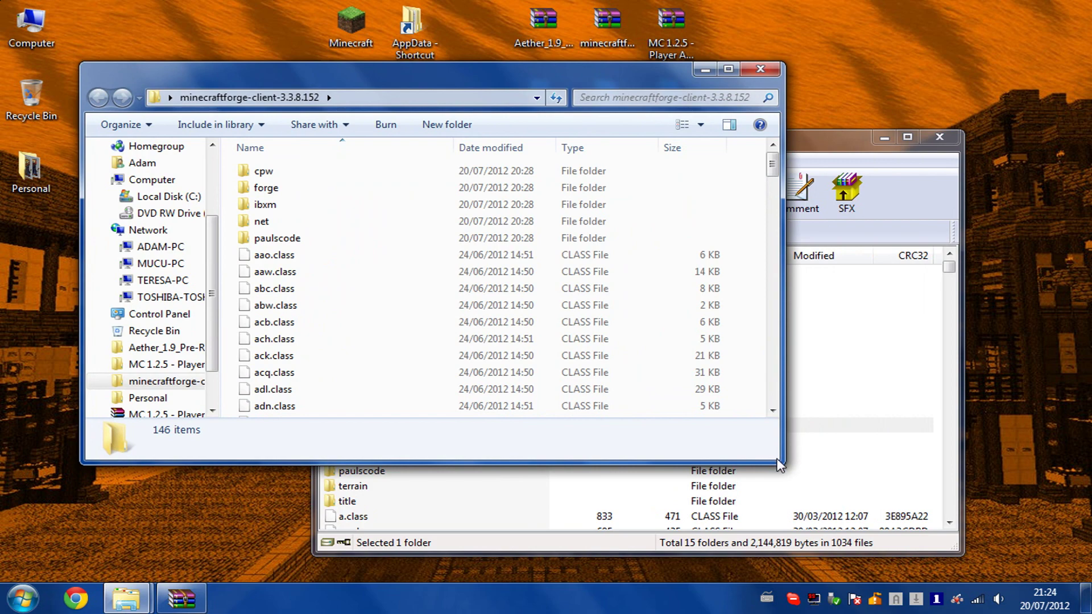
left_click_drag(779, 464, 897, 586)
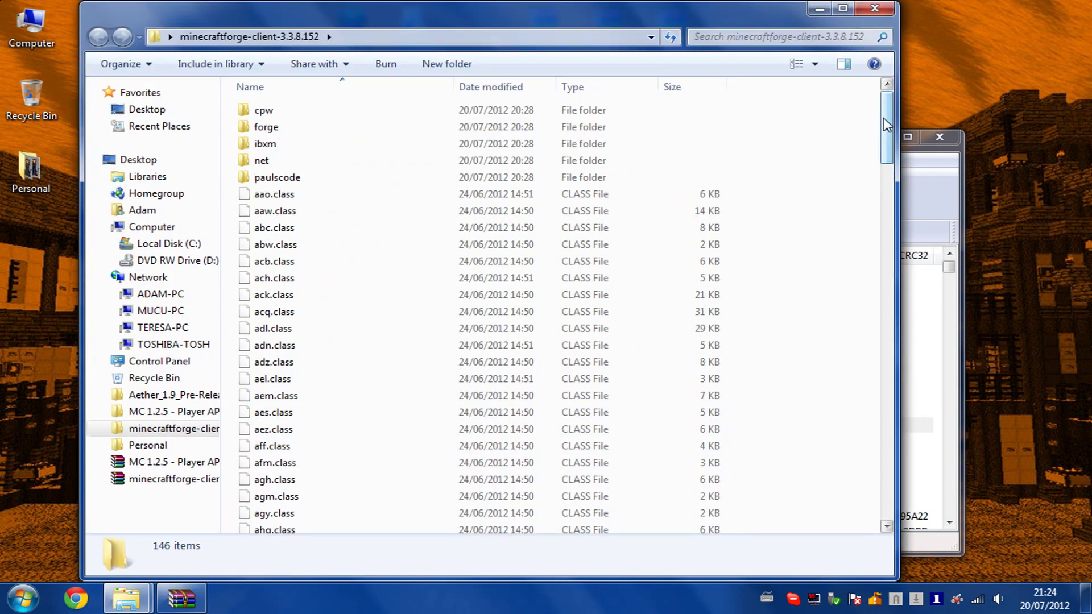
mouse_move(886, 125)
left_mouse_down()
mouse_move(867, 489)
mouse_move(885, 122)
left_mouse_up()
key("ctrl+a")
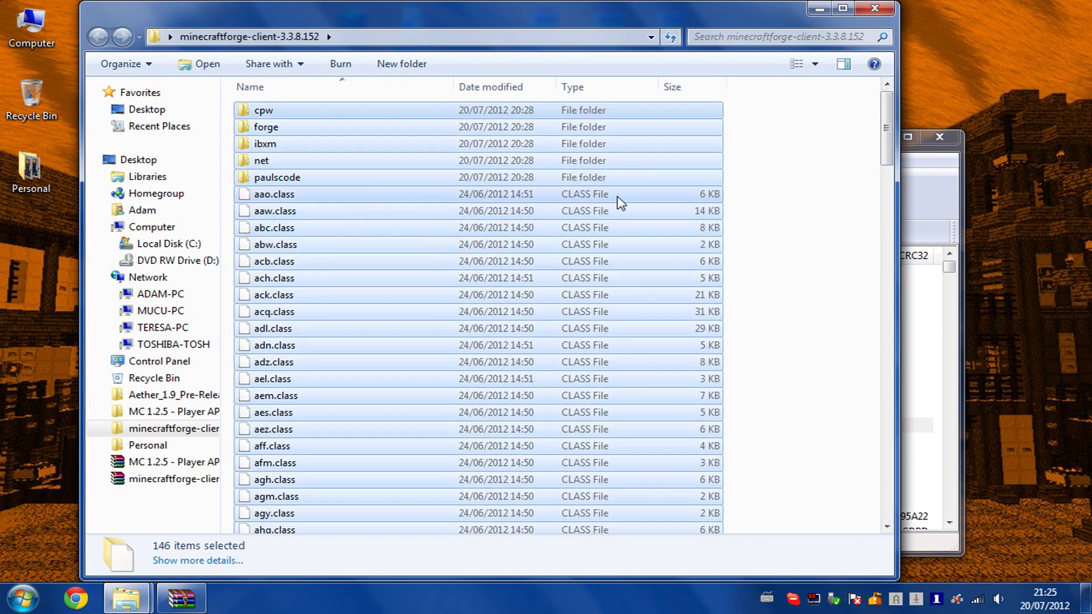
Paste the Forge files into minecraft.jar, confirm the add, then restore the WinRAR window
left_click(930, 202)
double_click(810, 137)
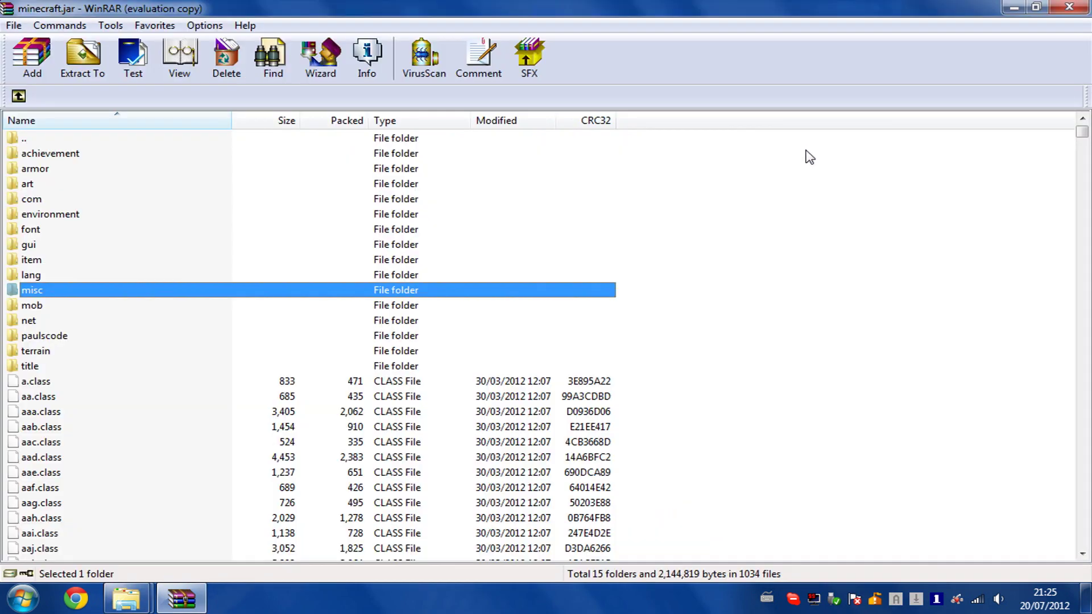
left_click(927, 344)
key("ctrl+v")
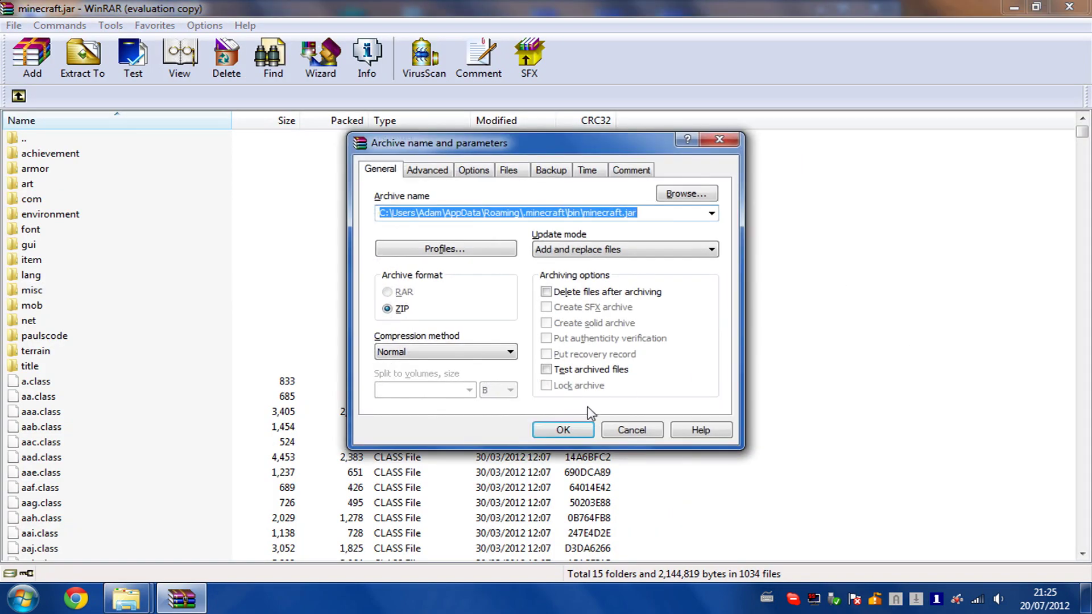
left_click(586, 424)
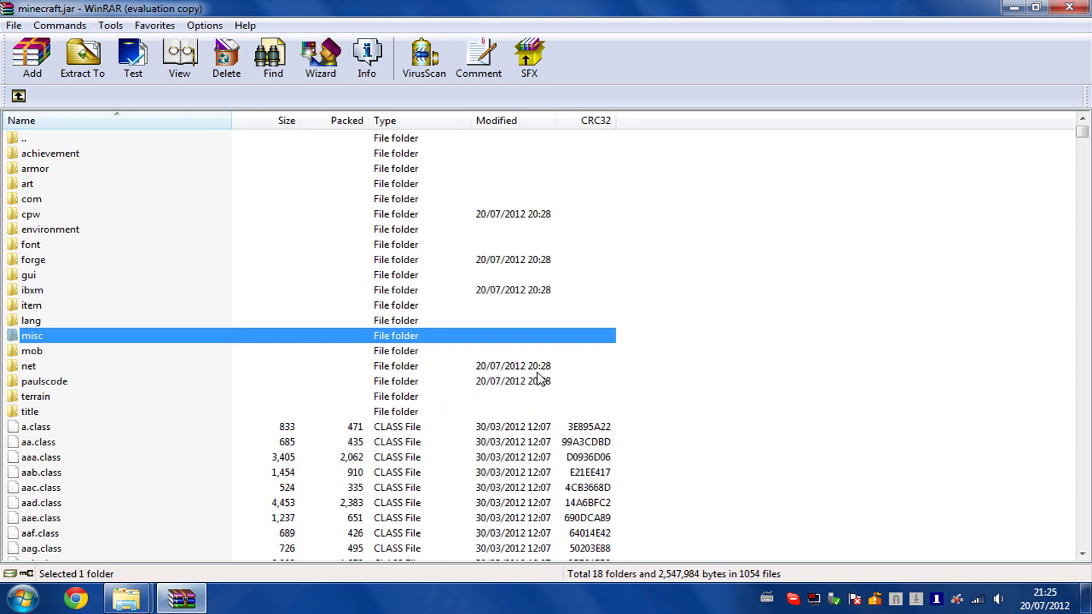
left_click(823, 336)
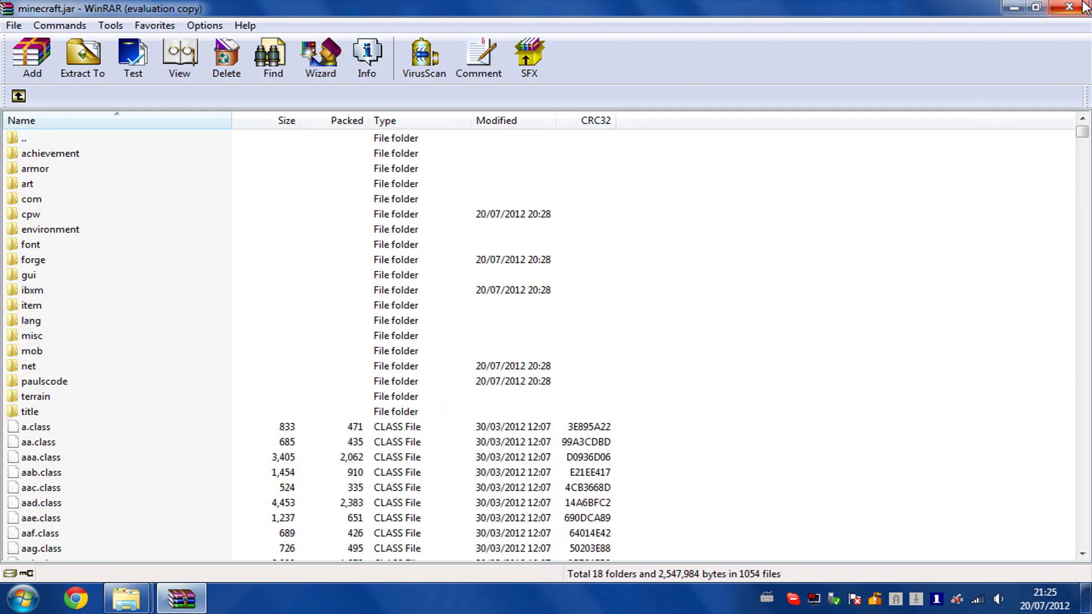
left_click(1036, 7)
Close the Forge folder and open the MC 1.2.5 - Player API client 1.5 folder beside WinRAR
left_click(697, 20)
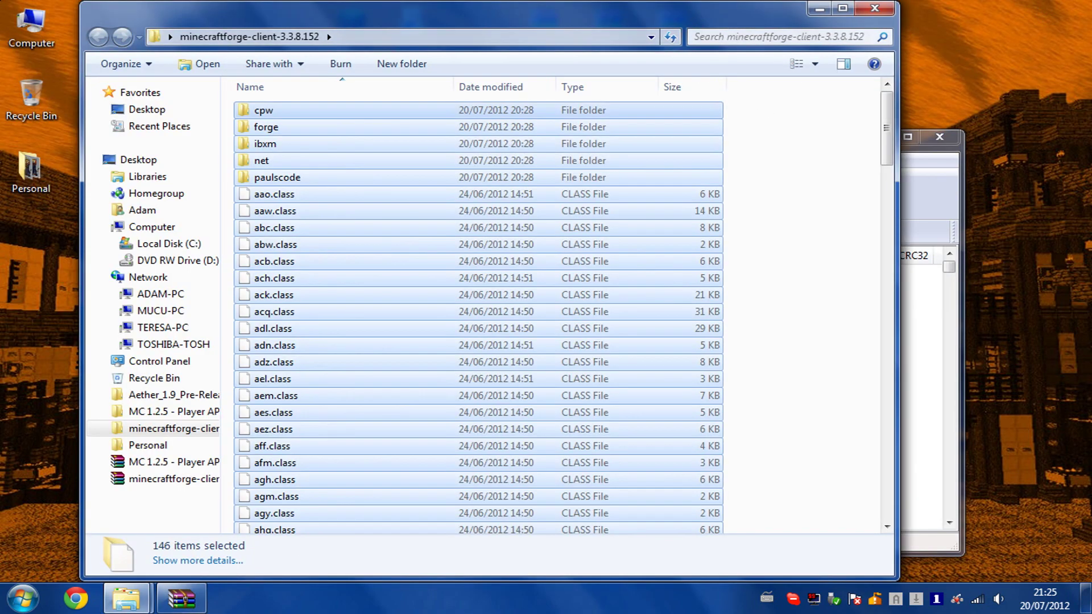
left_click(875, 9)
double_click(683, 92)
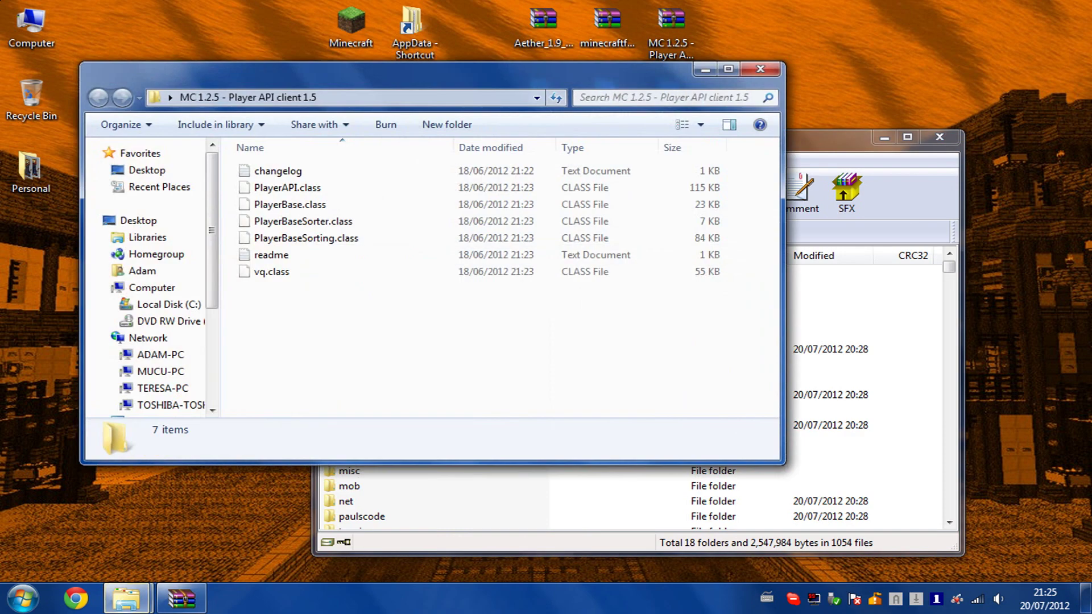
left_click_drag(604, 75, 542, 20)
left_click_drag(747, 153, 861, 167)
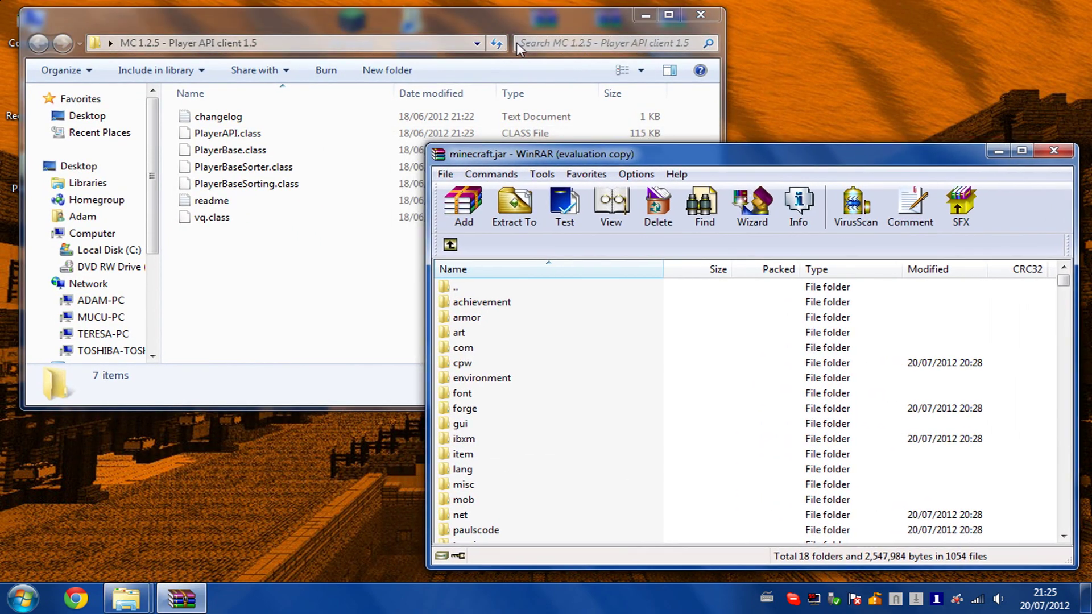
Drag PlayerAPI, PlayerBase, PlayerBaseSorter, PlayerBaseSorting and vq.class into minecraft.jar and confirm
left_click(518, 48)
left_click(285, 137)
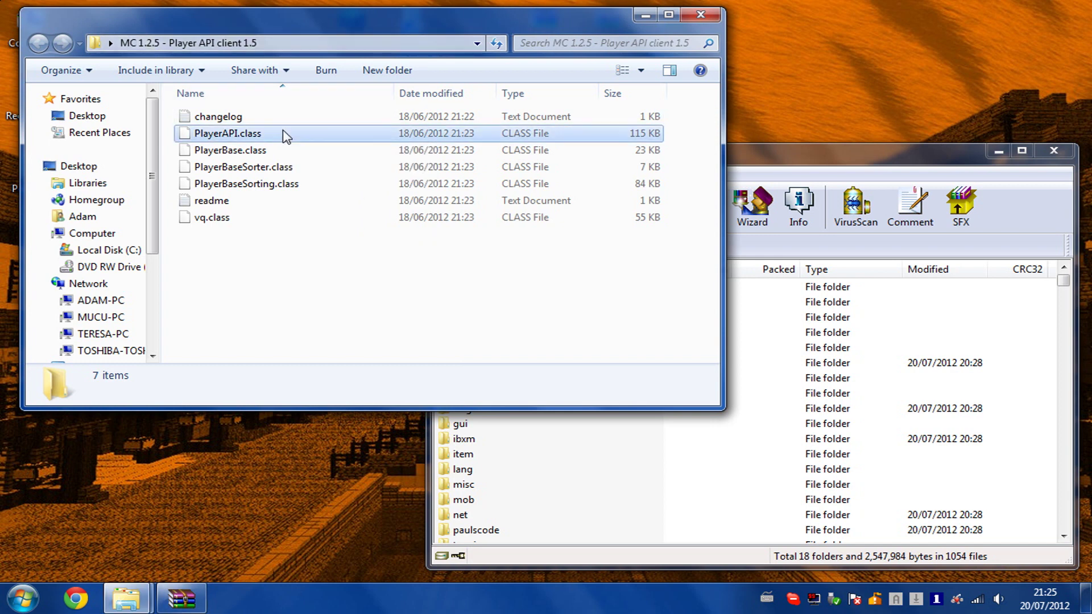
left_click(267, 149, "ctrl")
left_click(284, 167, "ctrl")
left_click(262, 183, "ctrl")
left_click(219, 218, "ctrl")
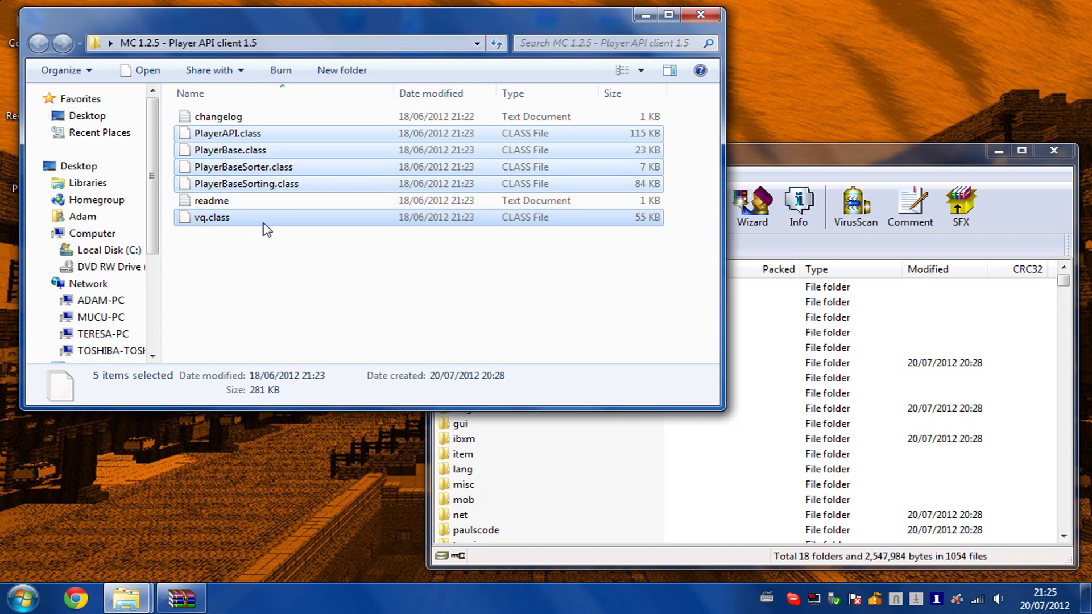
left_click_drag(360, 171, 849, 160)
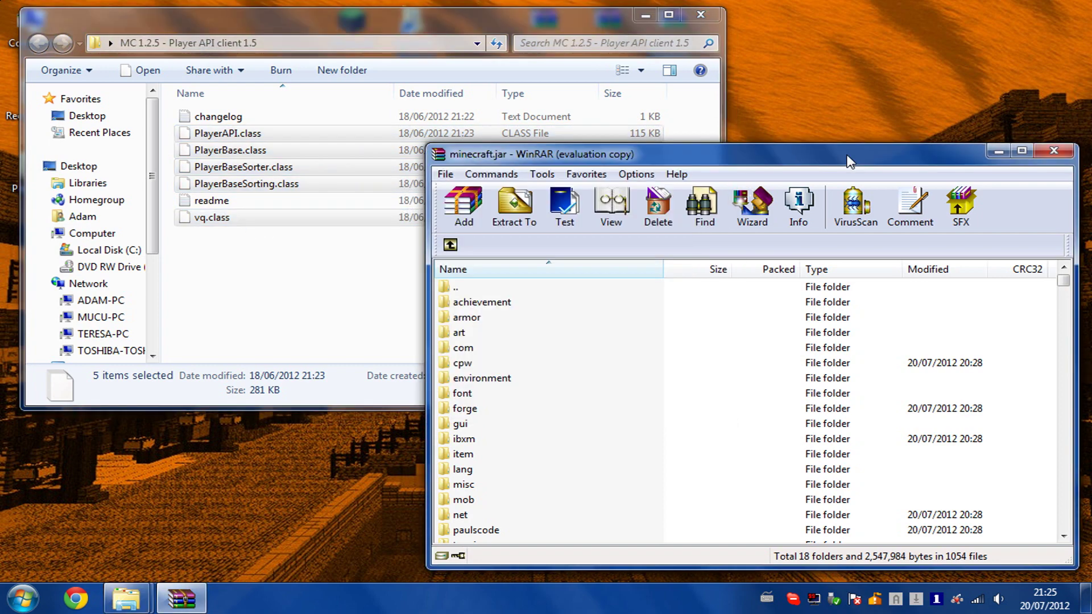
double_click(849, 161)
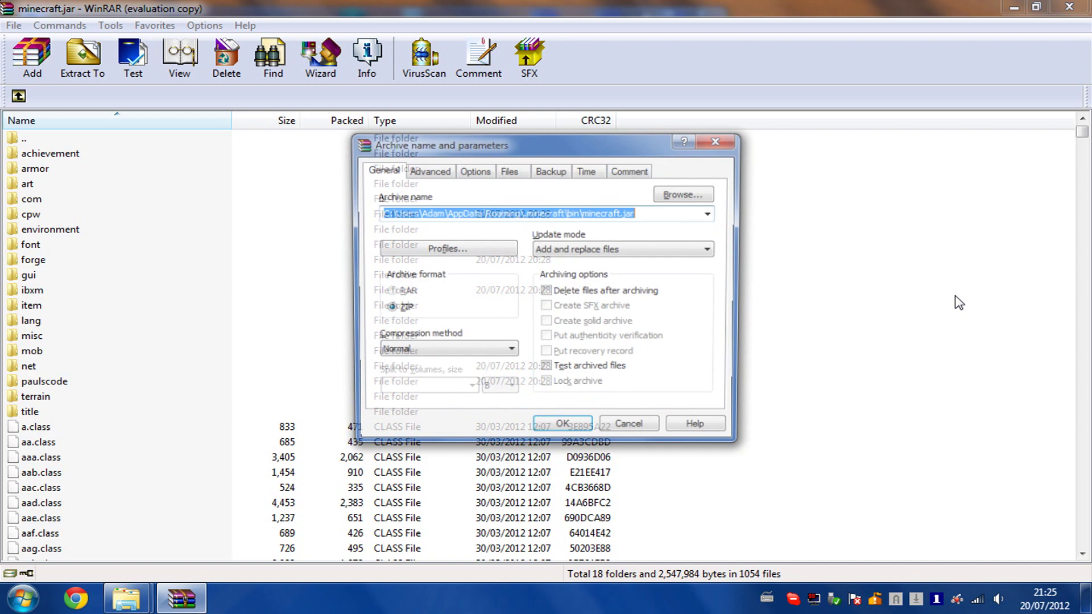
left_click(563, 431)
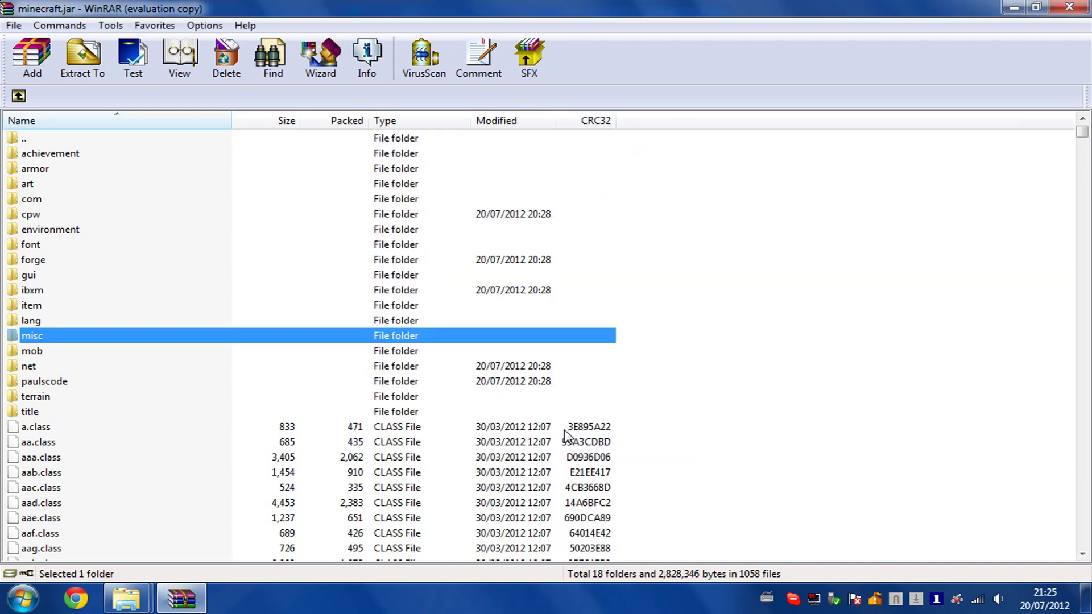
Close minecraft.jar in WinRAR and reposition the Player API folder window
left_click(1017, 361)
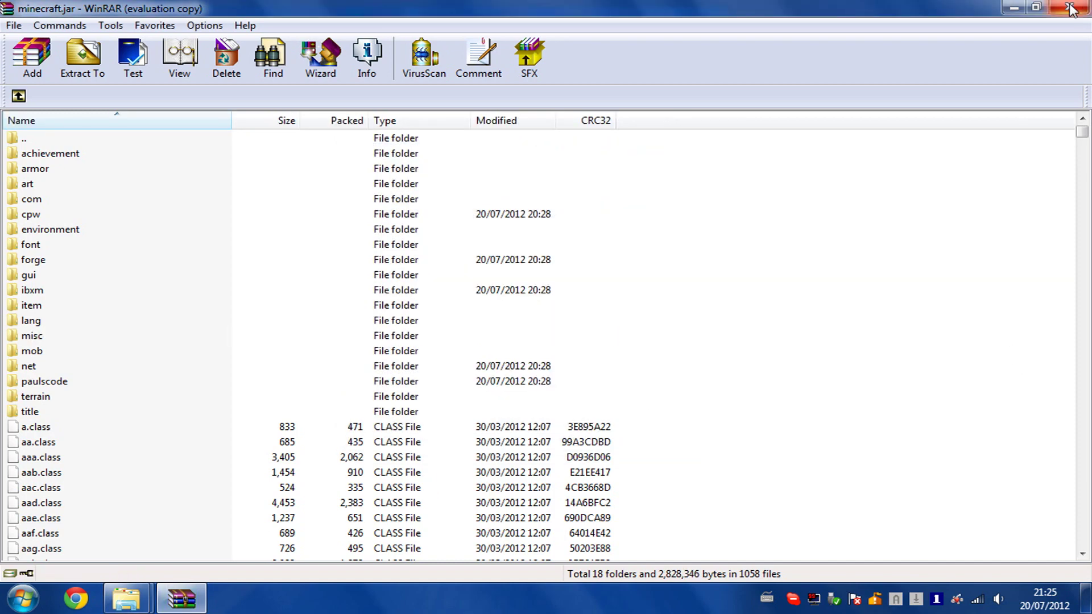
left_click(1069, 6)
left_click(282, 267)
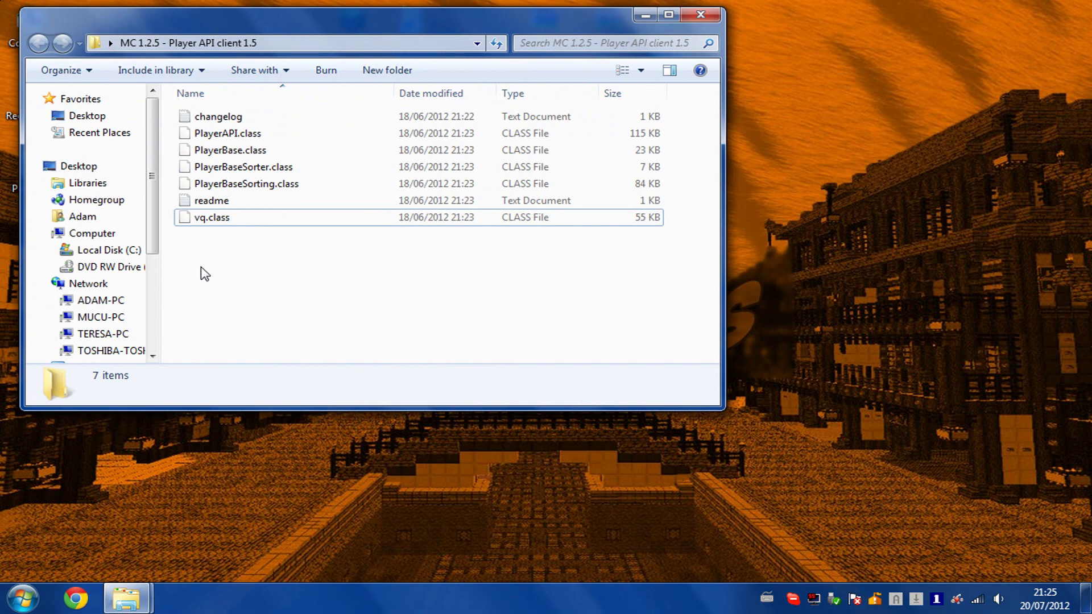
left_click_drag(295, 23, 504, 168)
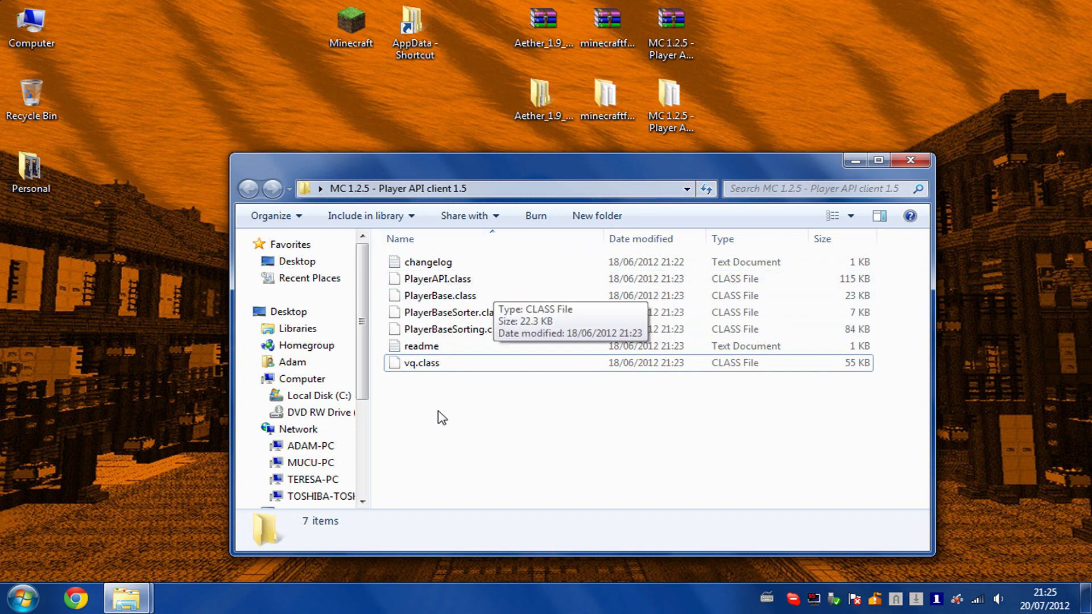
Close the Player API folder window and reopen AppData from the desktop
left_click(911, 160)
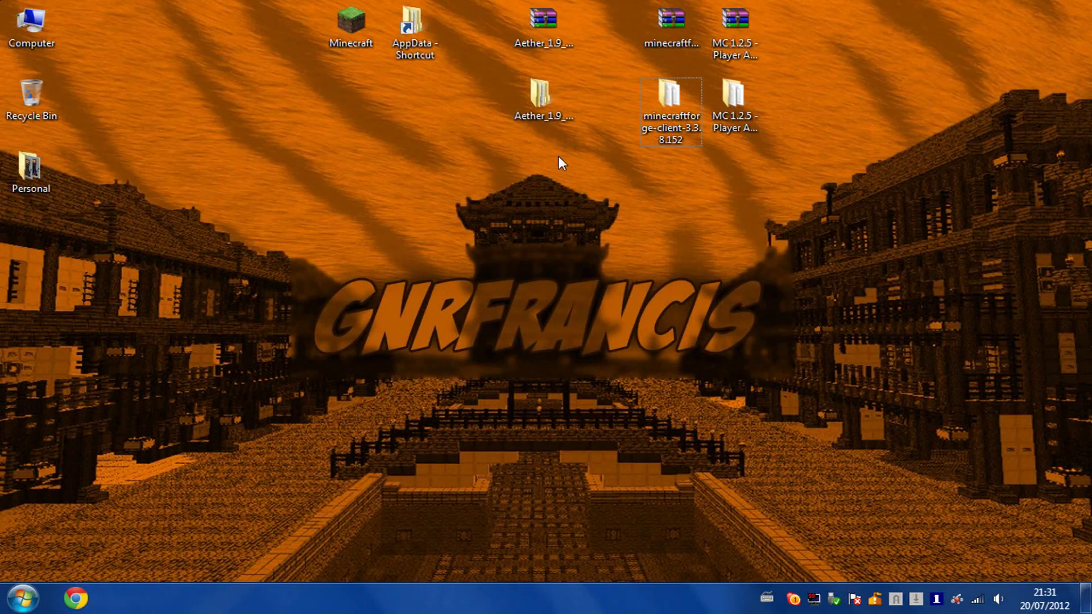
double_click(412, 40)
Navigate Roaming > .minecraft > bin
double_click(402, 266)
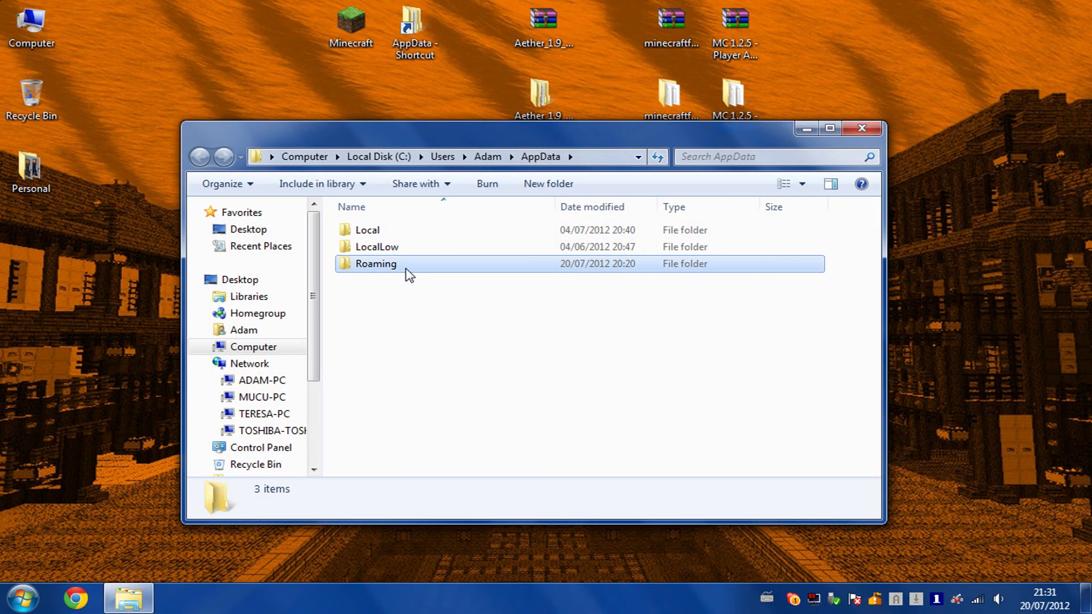
double_click(412, 230)
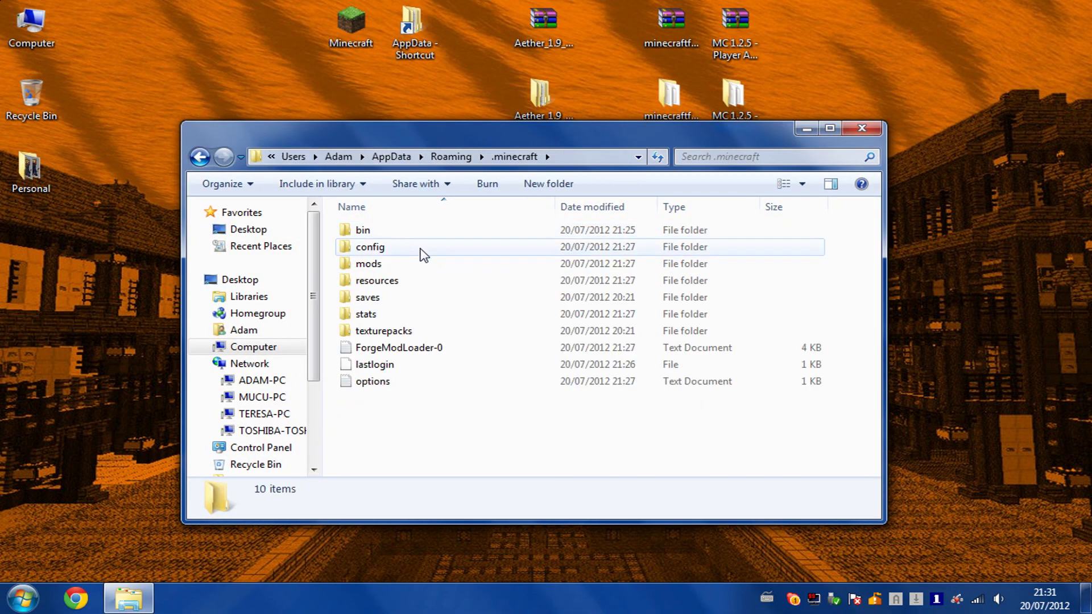
double_click(397, 230)
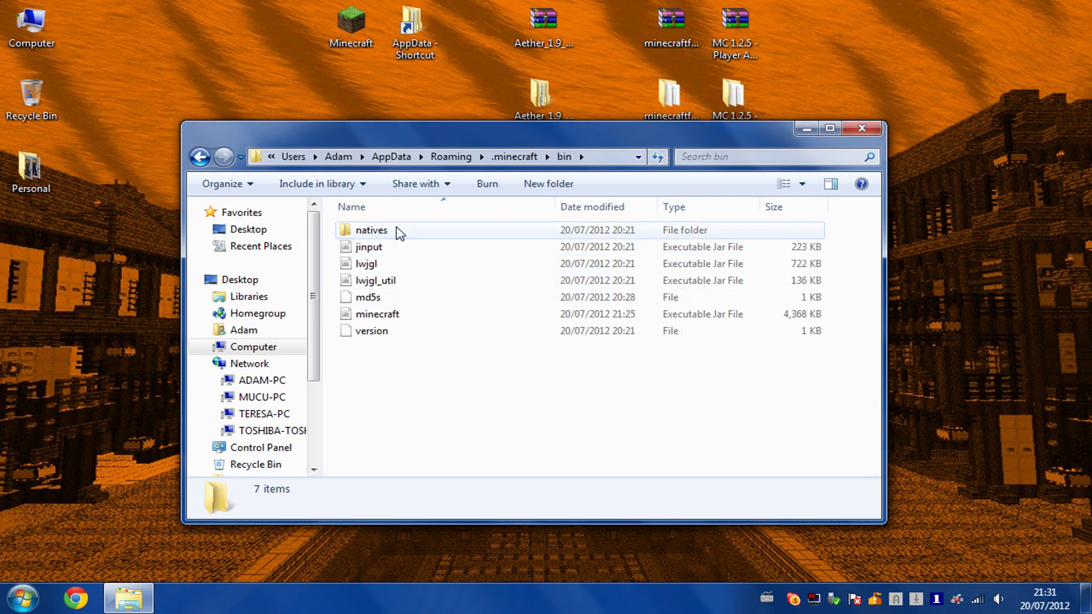
Open minecraft.jar with WinRAR archiver and dismiss the licence reminder
left_click(393, 316)
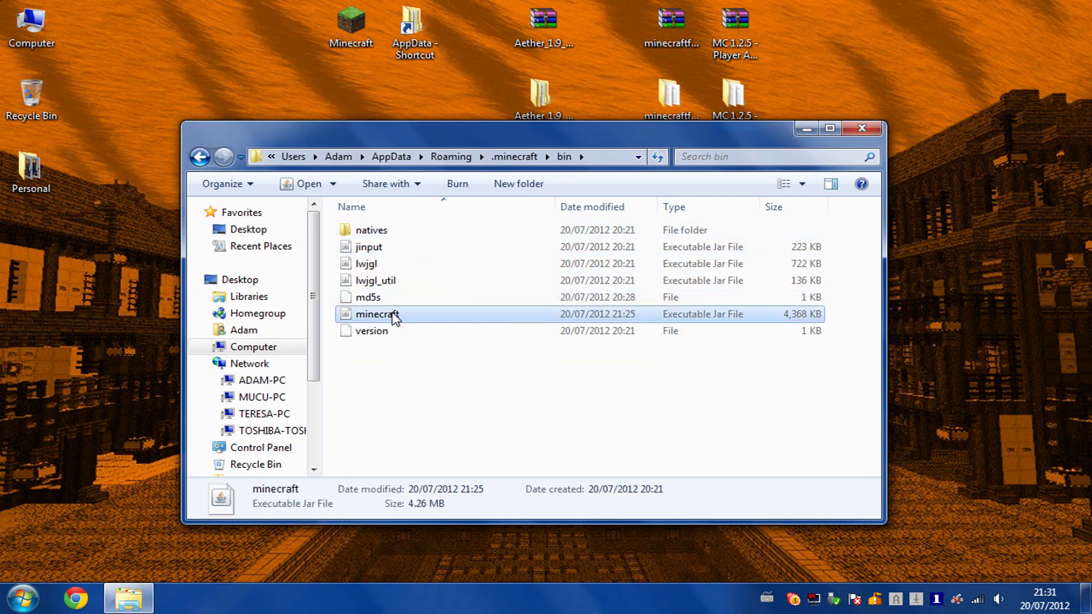
right_click(395, 318)
mouse_move(503, 86)
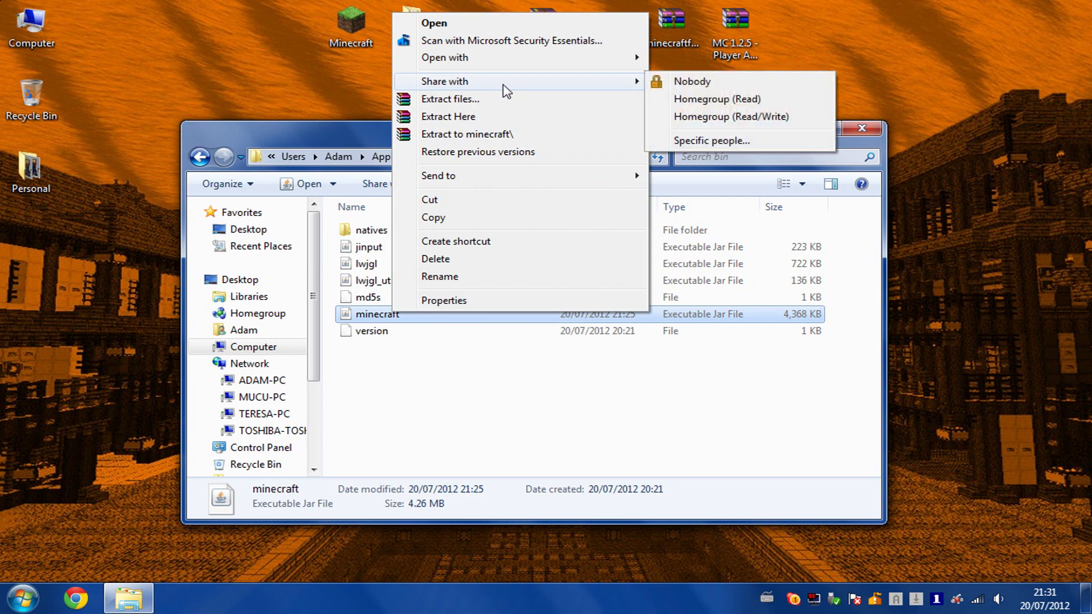
mouse_move(541, 57)
left_click(723, 79)
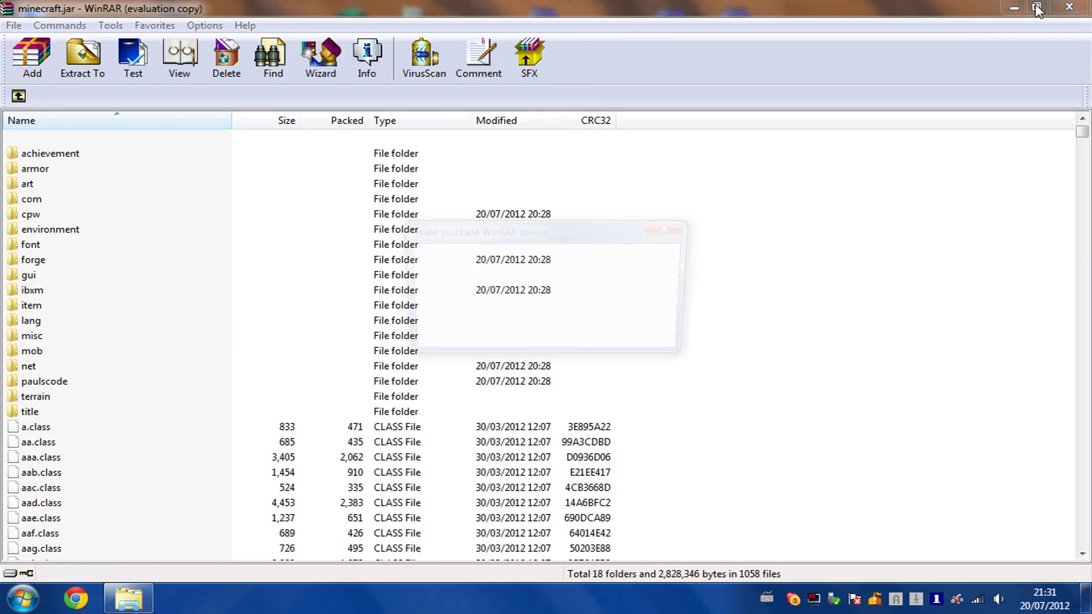
left_click(671, 227)
Close the bin window and open Aether_1.9_Pre-Release > Jar from the desktop Aether folder
left_click(1037, 7)
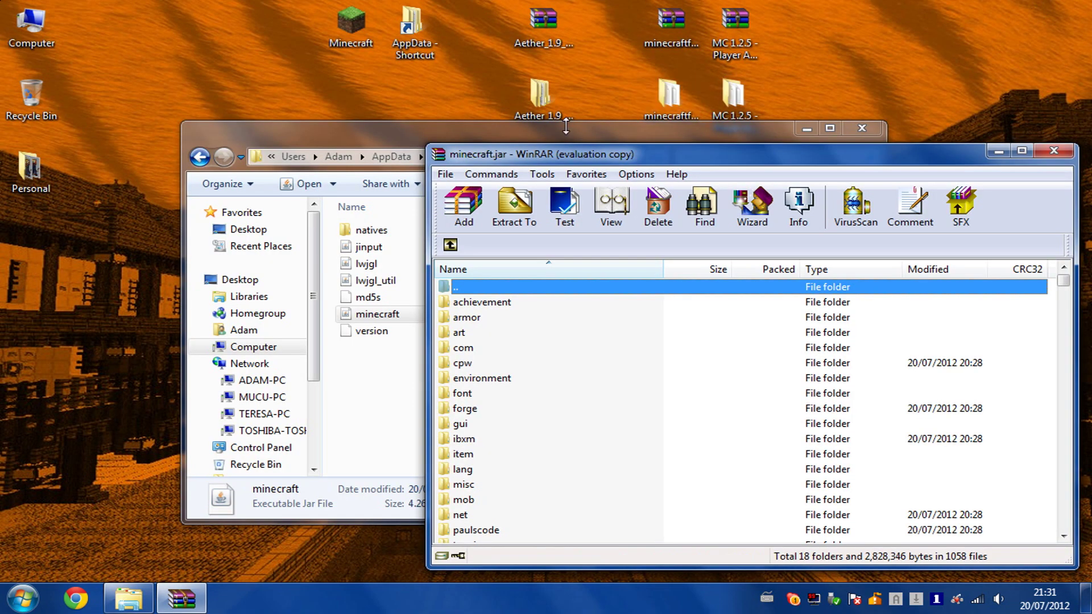
left_click(564, 131)
left_click(862, 128)
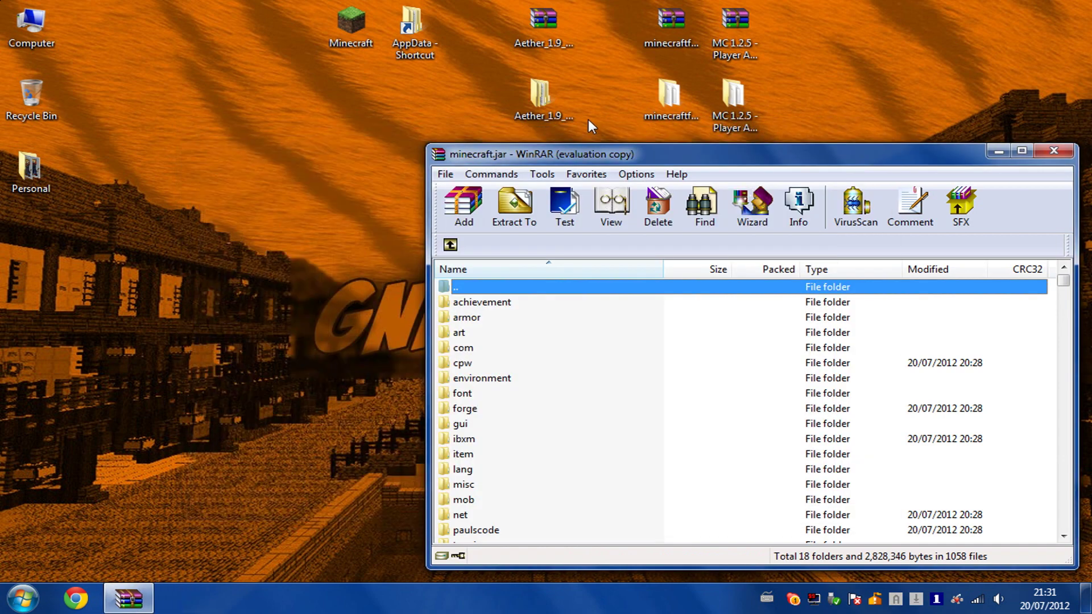
double_click(554, 94)
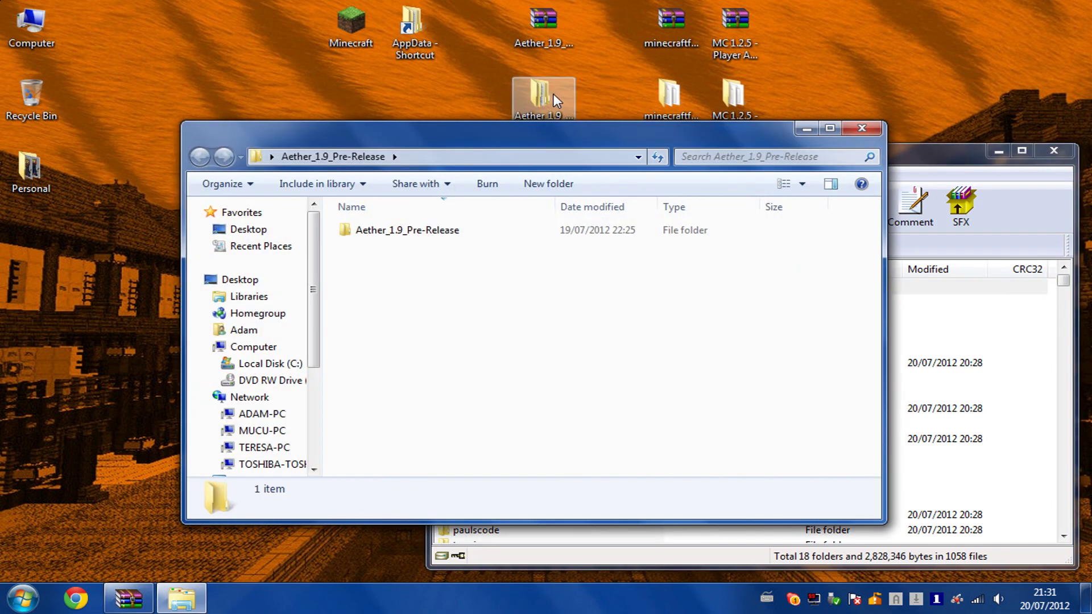
left_click_drag(540, 142, 436, 61)
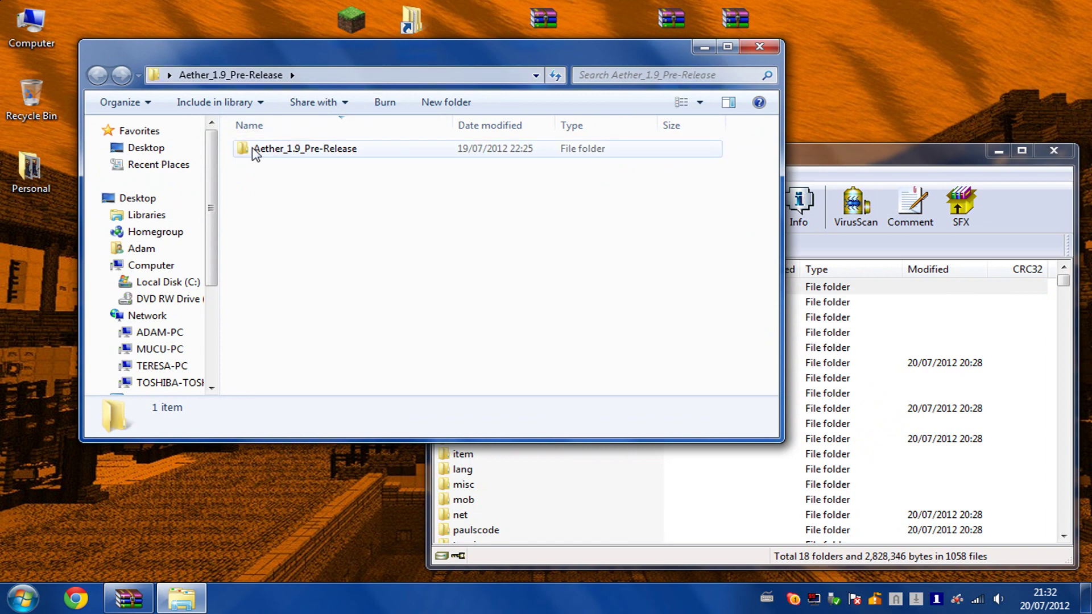
double_click(378, 153)
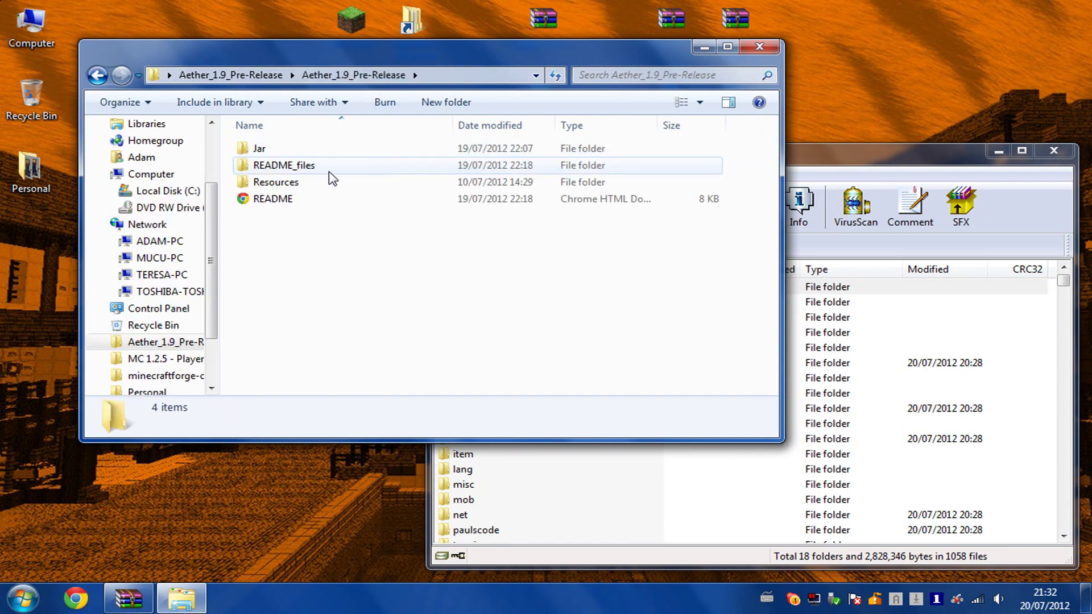
left_click(301, 151)
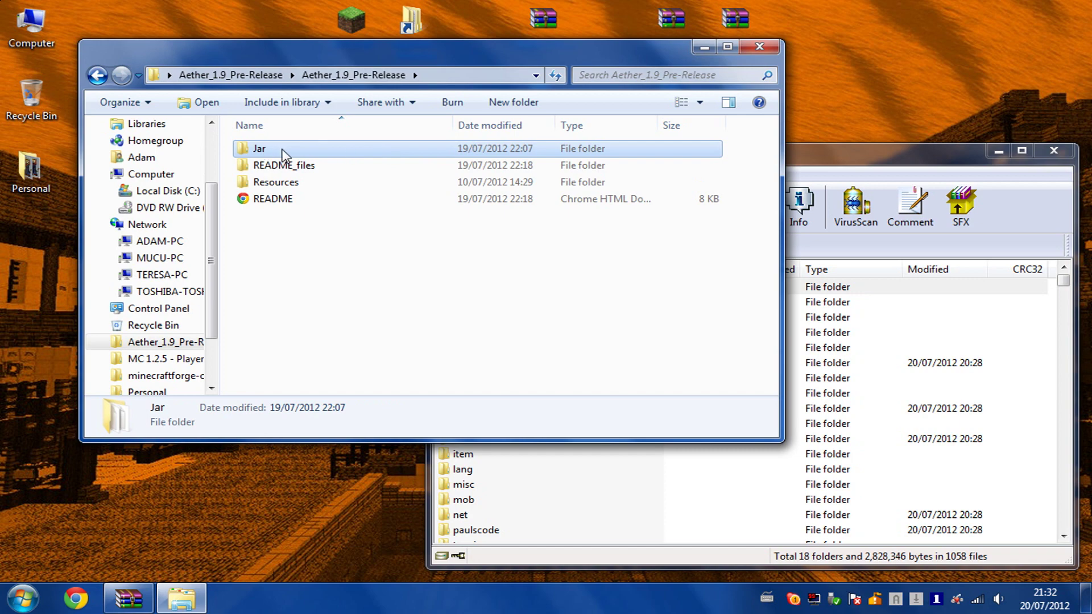
double_click(284, 151)
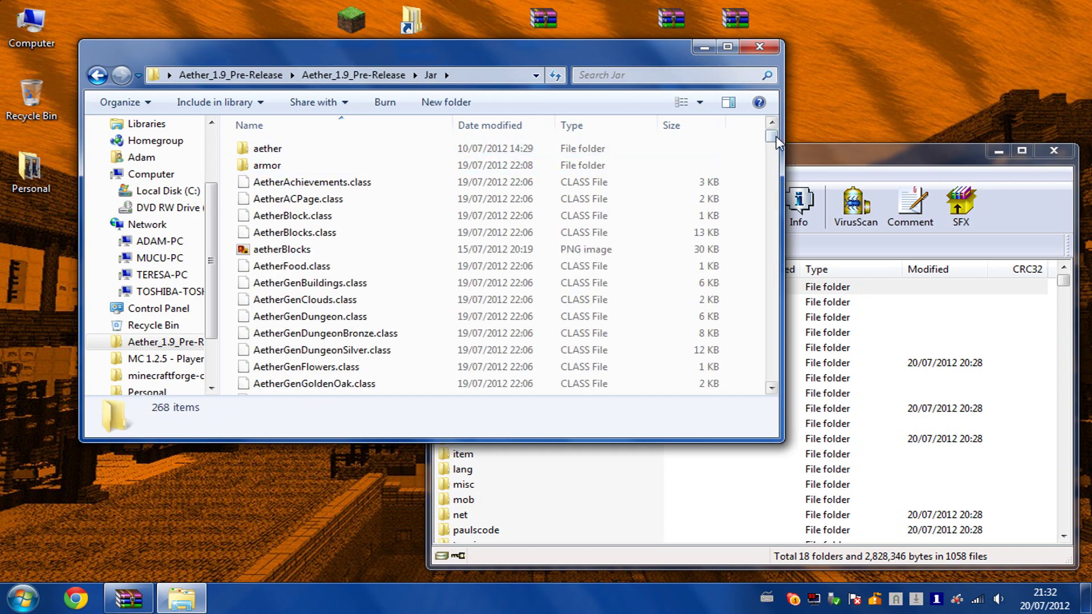
Select all 268 Jar files and bring minecraft.jar forward maximized in WinRAR
scroll(777, 142, "down", 5)
scroll(777, 143, "up", 5)
mouse_move(774, 141)
left_mouse_down()
mouse_move(764, 378)
mouse_move(773, 129)
left_mouse_up()
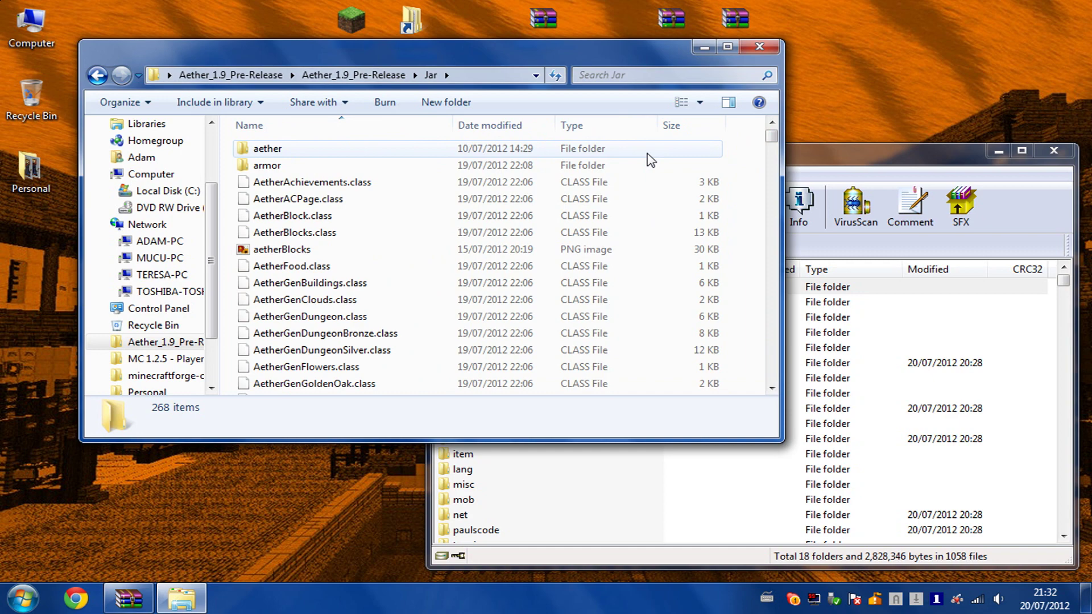
key("ctrl+a")
left_click(855, 188)
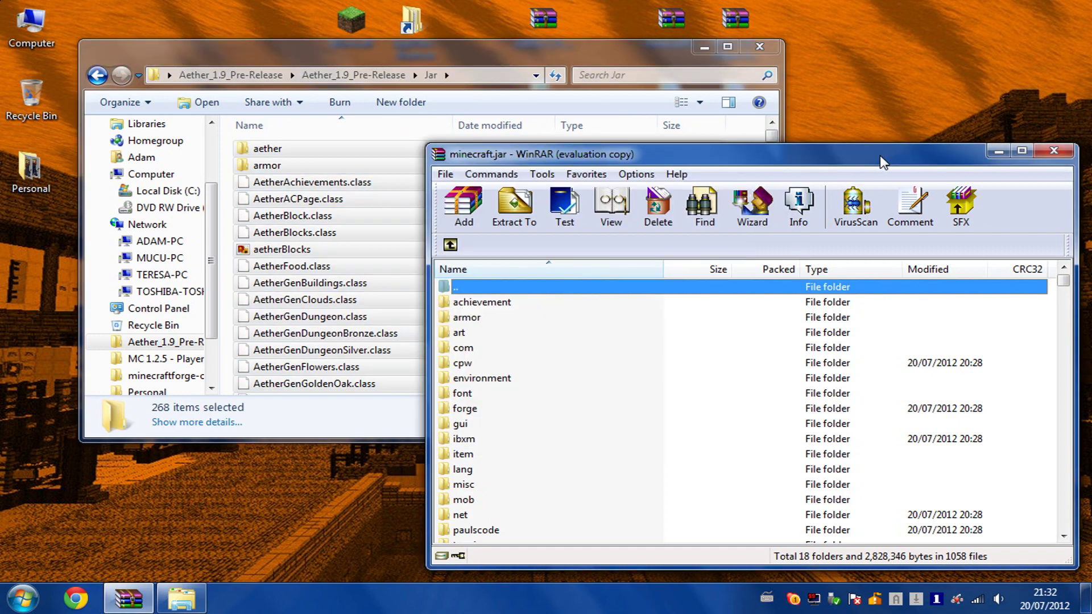
double_click(900, 160)
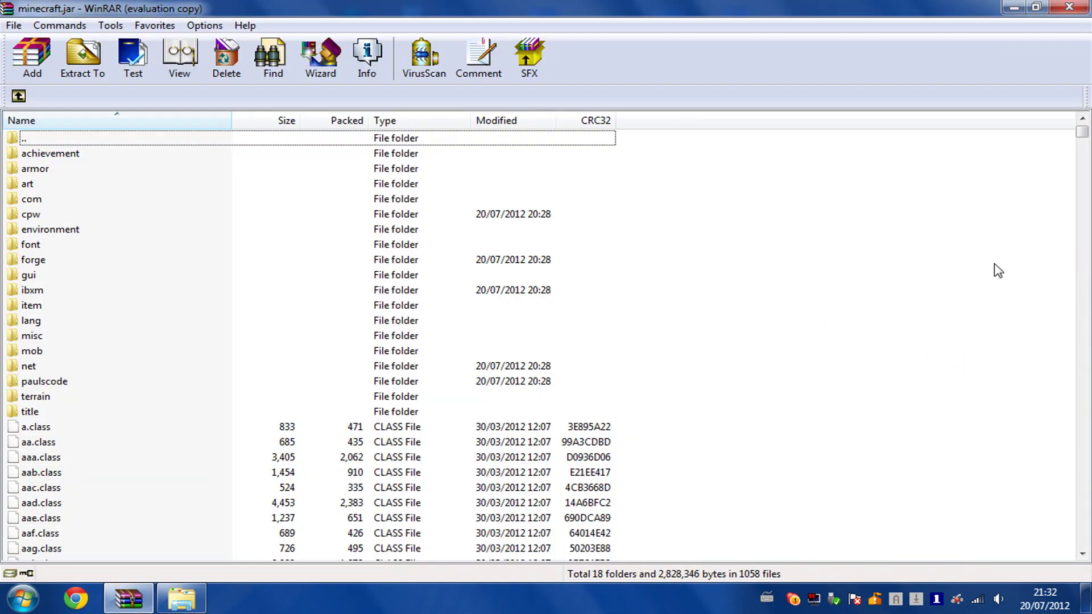
Add the Aether Jar files to minecraft.jar (19 folders, 1319 files) and close WinRAR
key("alt+a")
left_click(574, 430)
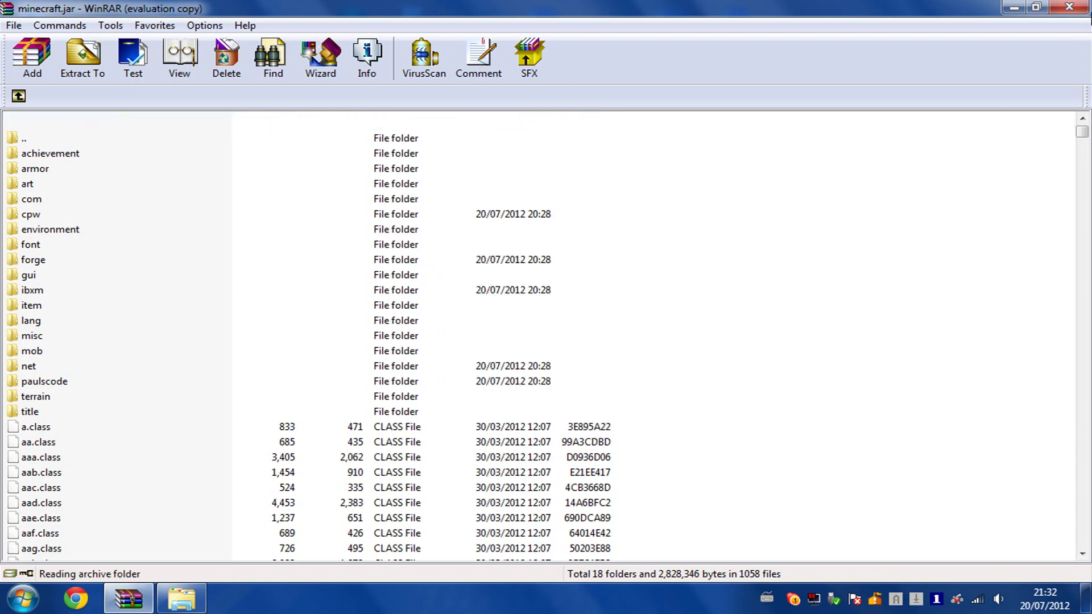
left_click(870, 222)
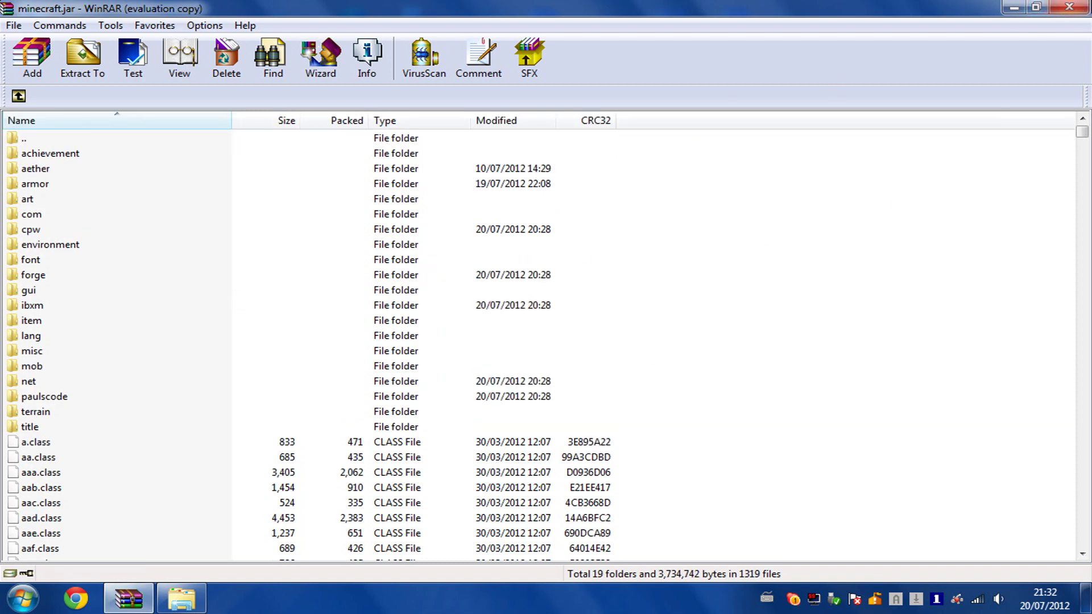
left_click(1070, 7)
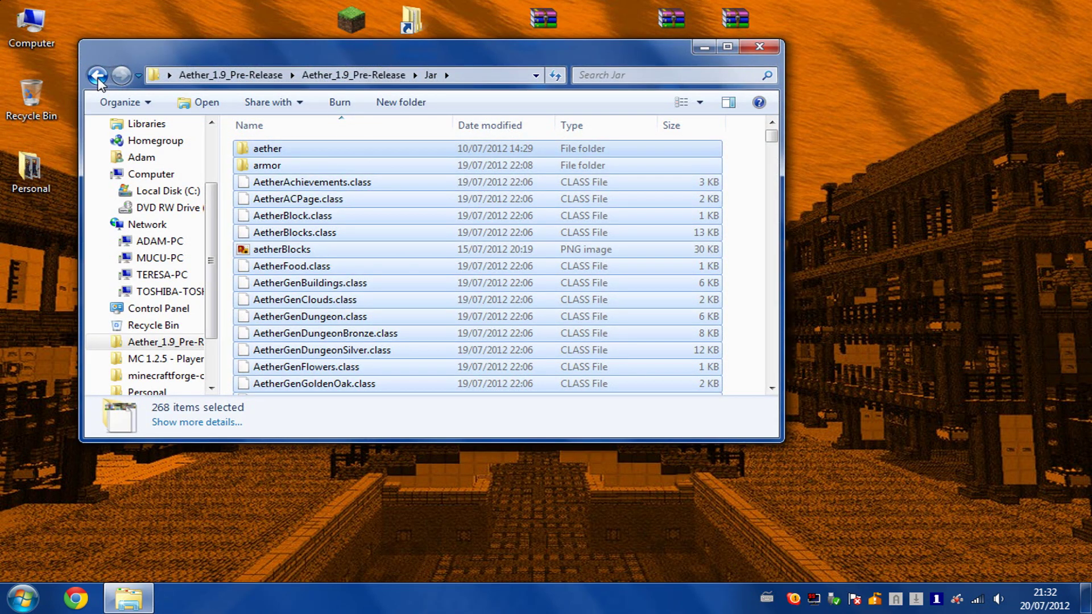
Open the .minecraft resources folder via AppData\Roaming and move its window aside
left_click(98, 75)
double_click(424, 32)
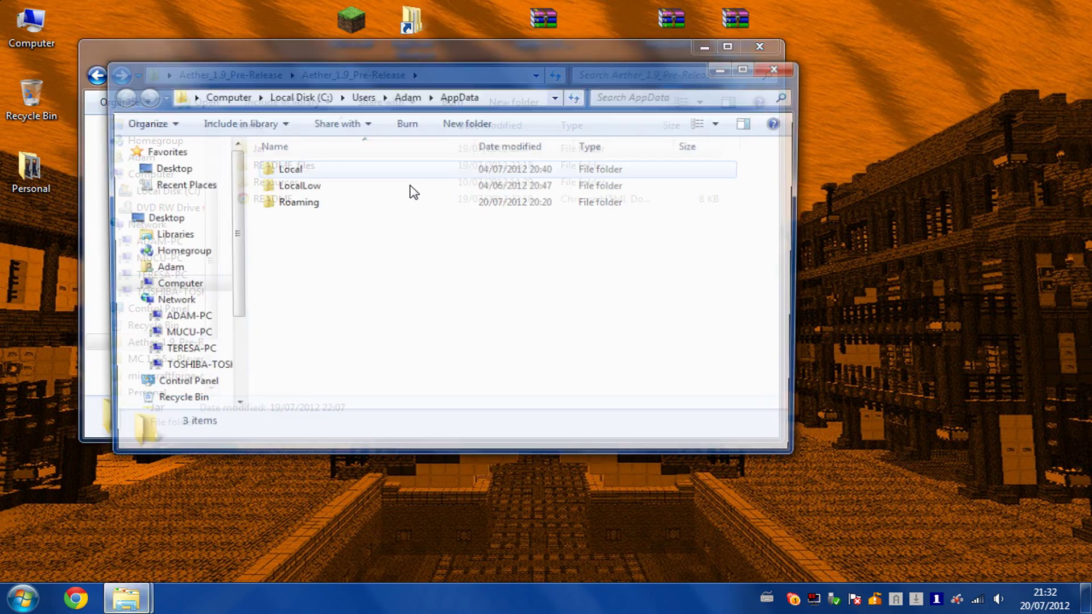
double_click(349, 206)
double_click(344, 171)
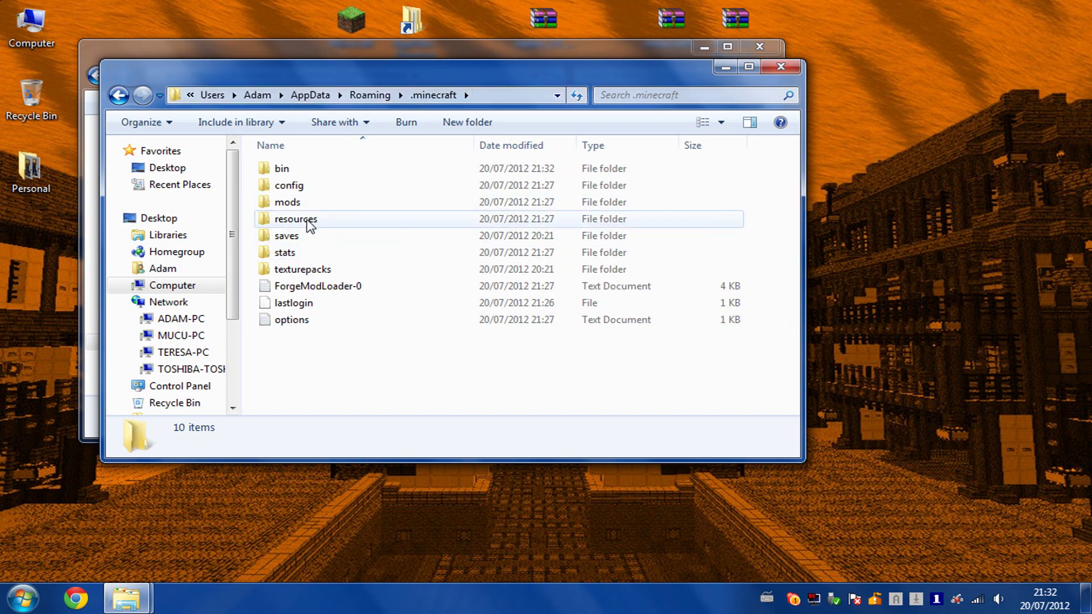
left_click(308, 221)
double_click(308, 221)
left_click_drag(364, 80, 566, 169)
Open the Aether_1.9_Pre-Release Resources folder and select its mod folder
left_click(364, 79)
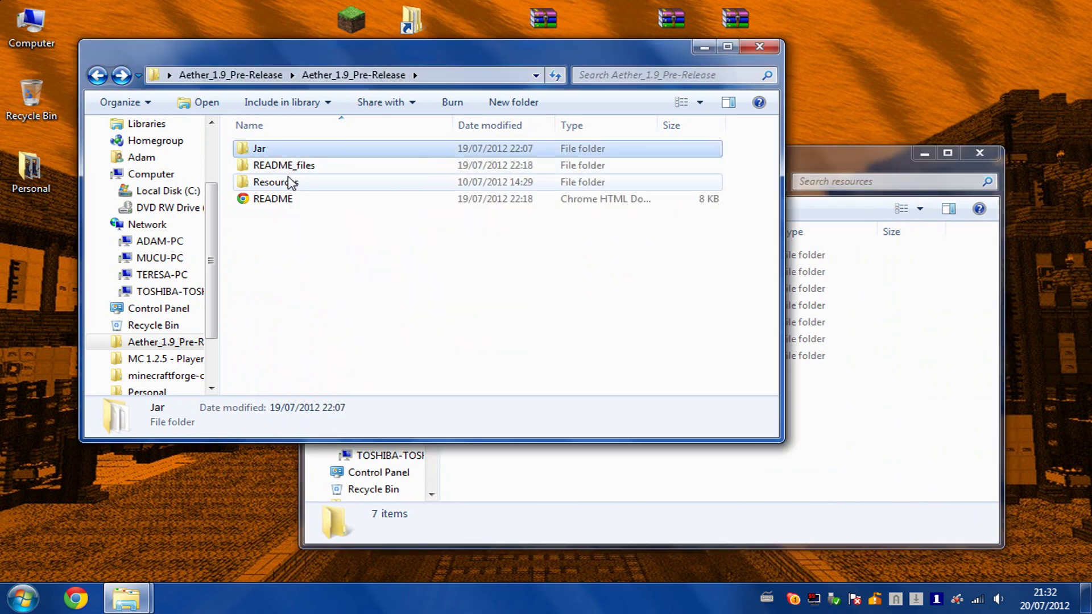
double_click(289, 182)
left_click(100, 80)
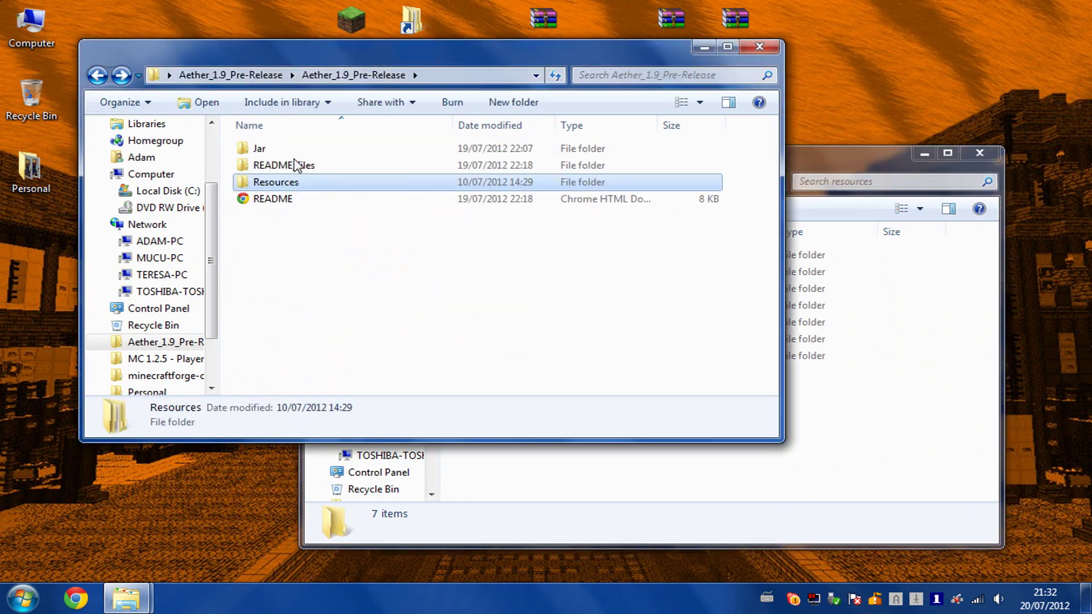
double_click(307, 185)
left_click(283, 152)
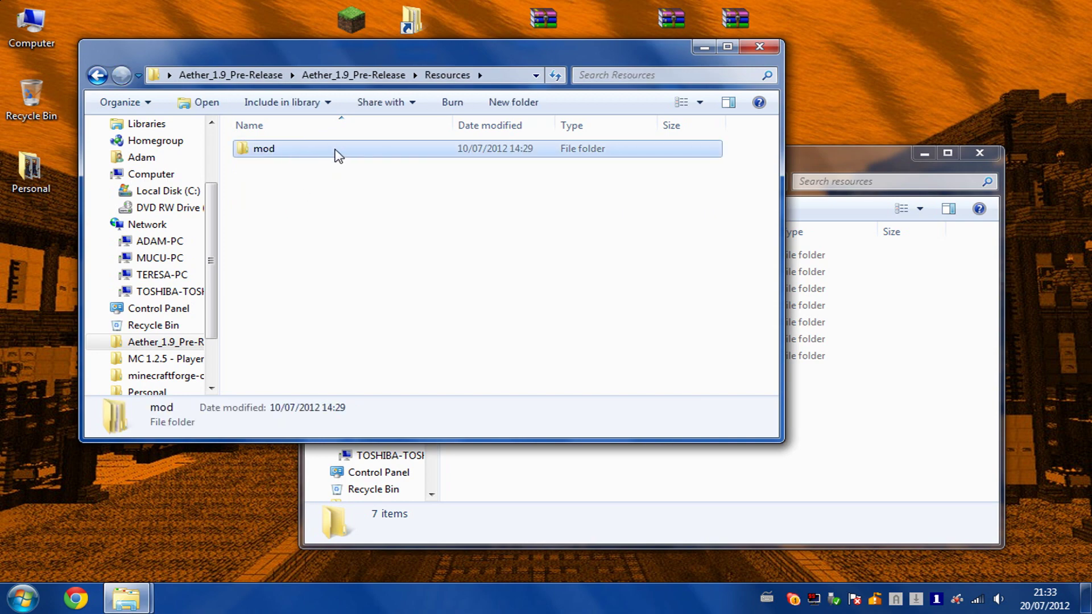
Paste the mod folder into .minecraft\resources and confirm the folder merge
left_click(860, 397)
key("ctrl+v")
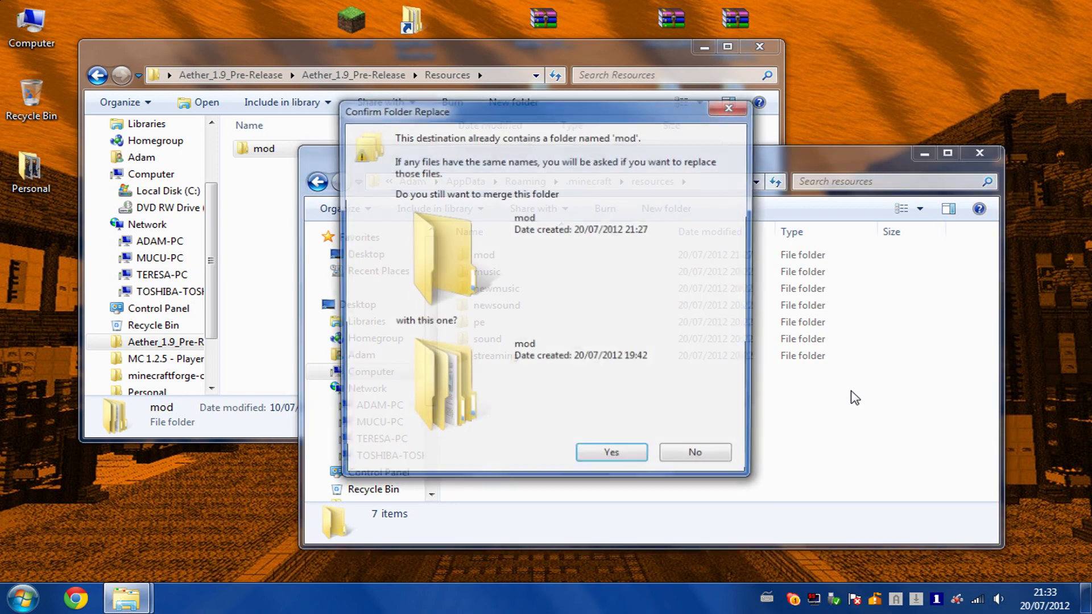
left_click_drag(596, 123, 907, 118)
left_click_drag(500, 153, 285, 157)
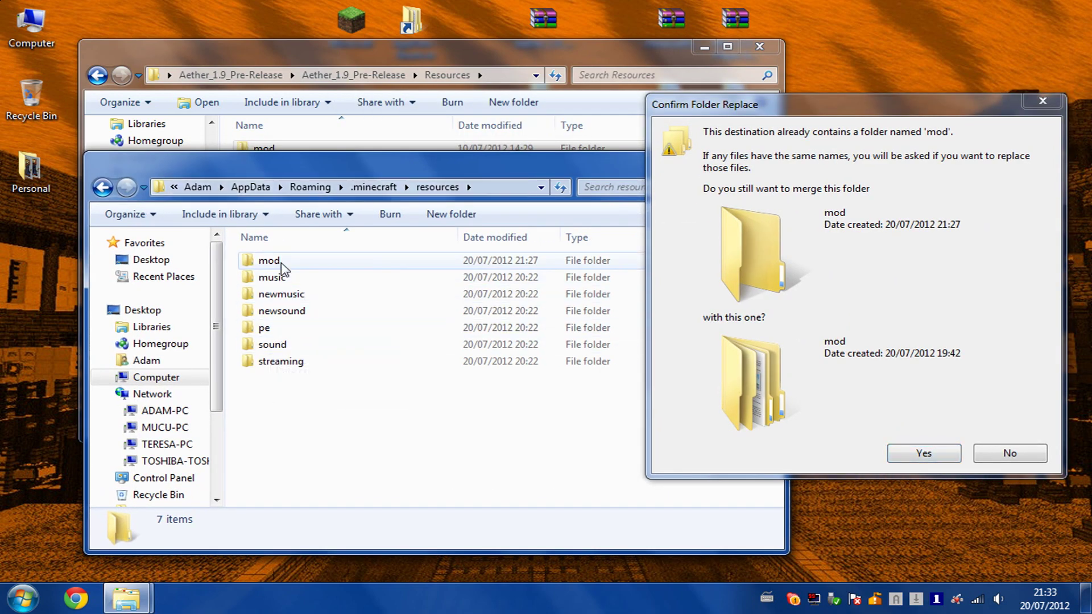
mouse_move(282, 269)
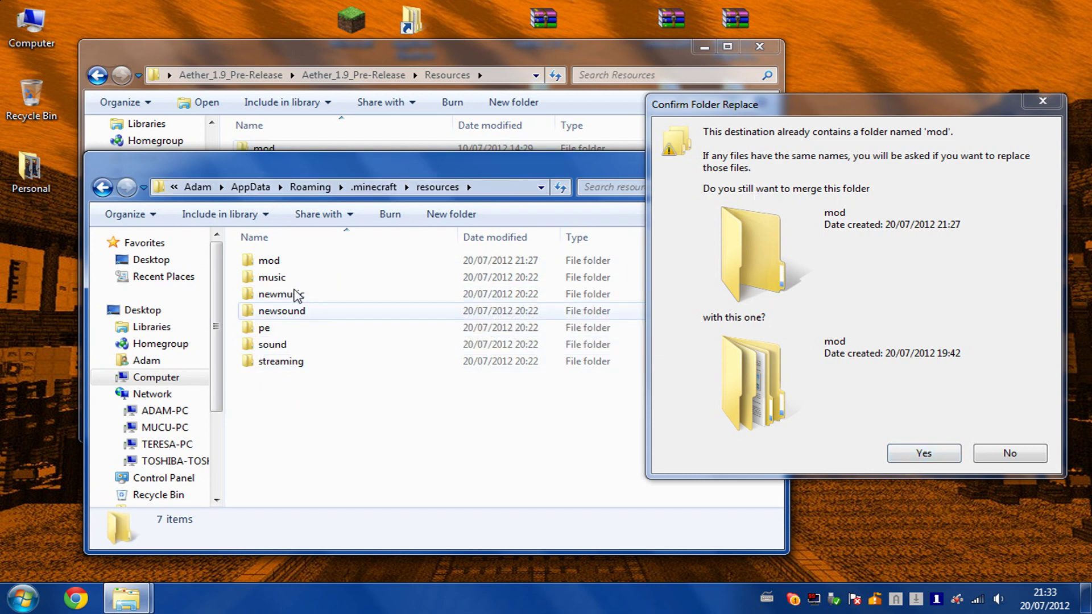
left_click(933, 450)
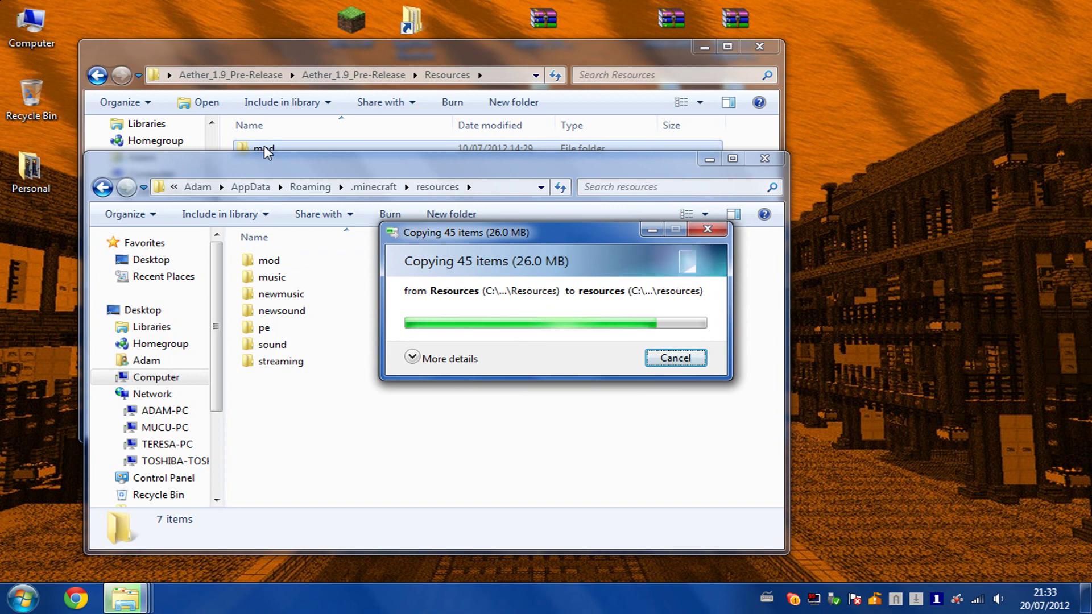
Check the merged mod folder, then close it and the Aether Resources window
left_click(329, 59)
left_click(403, 556)
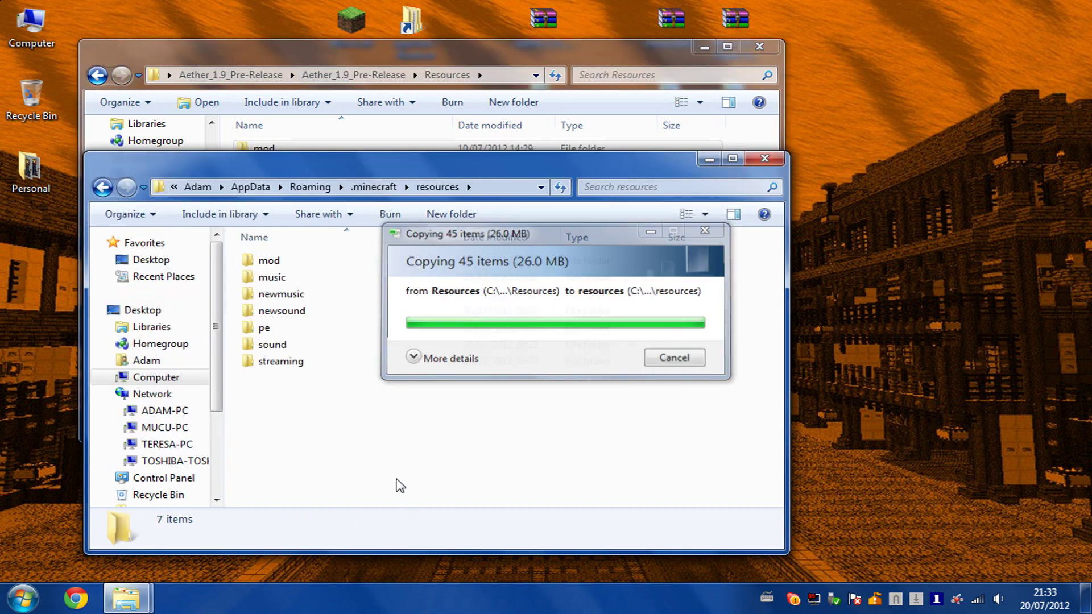
double_click(284, 260)
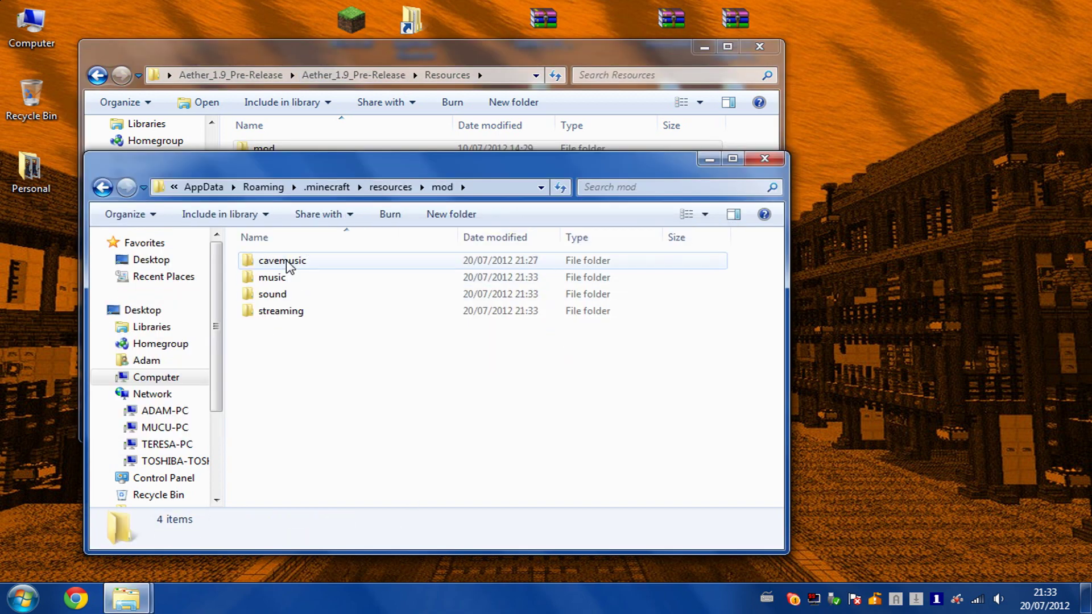
left_click(764, 158)
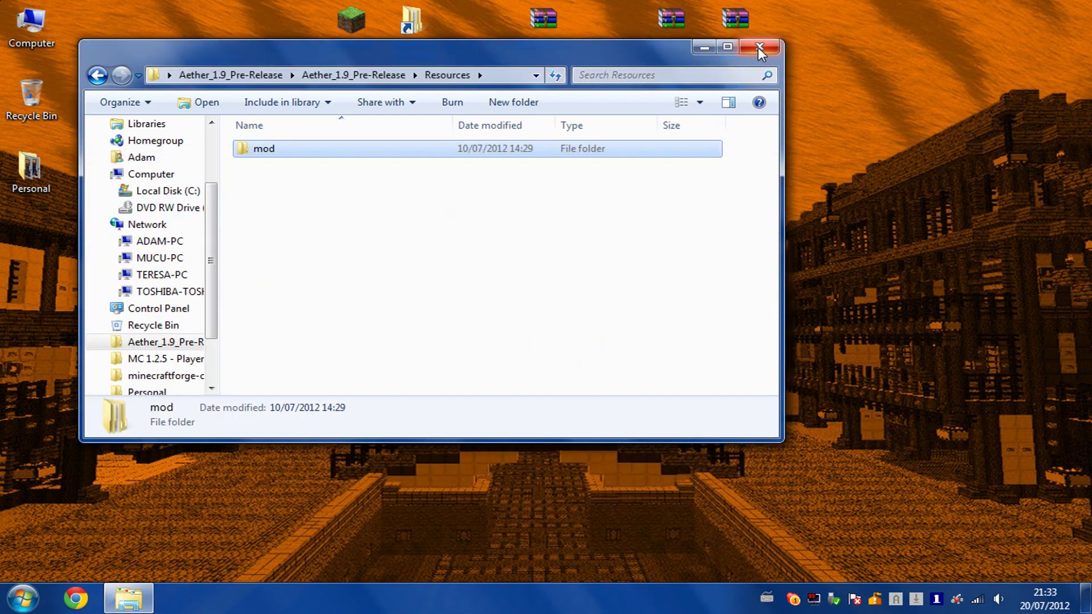
left_click(759, 46)
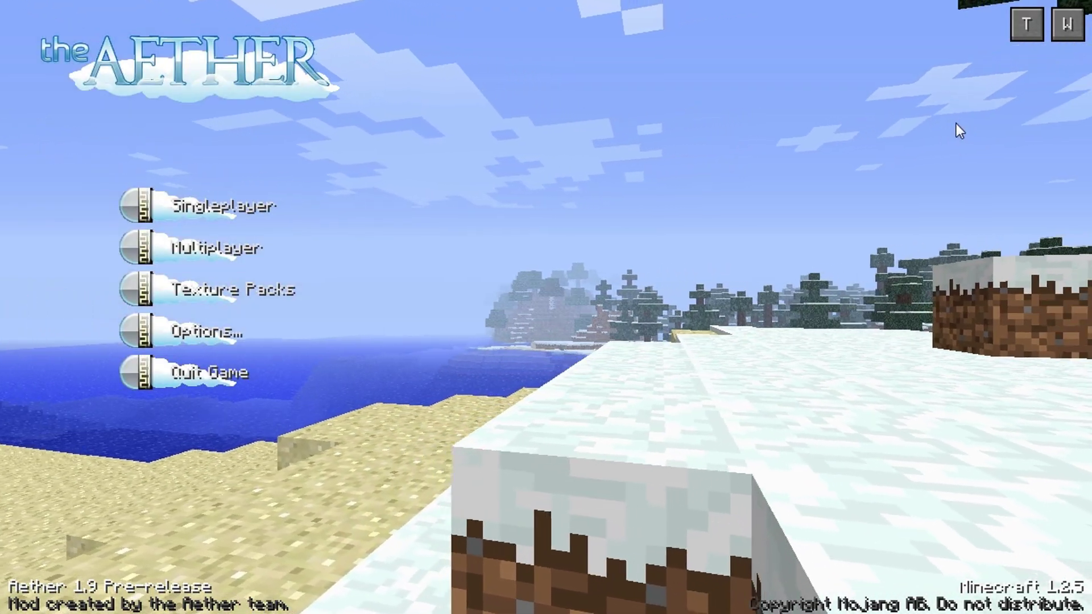
Set the title menu to the Aether theme with a stone background and open Singleplayer
left_click(1025, 27)
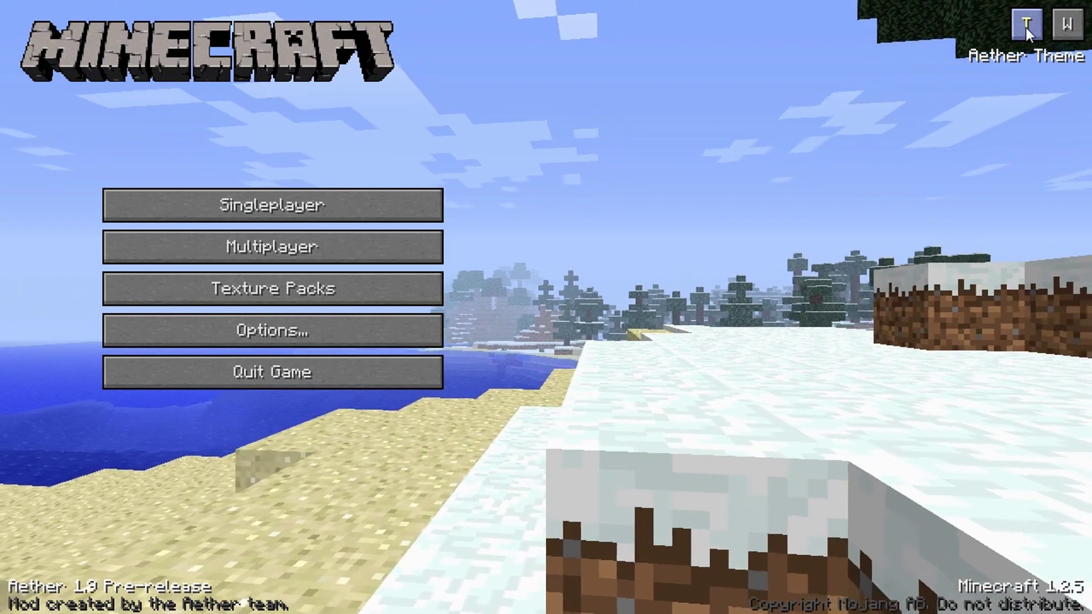
left_click(1026, 28)
left_click(1026, 29)
left_click(1026, 29)
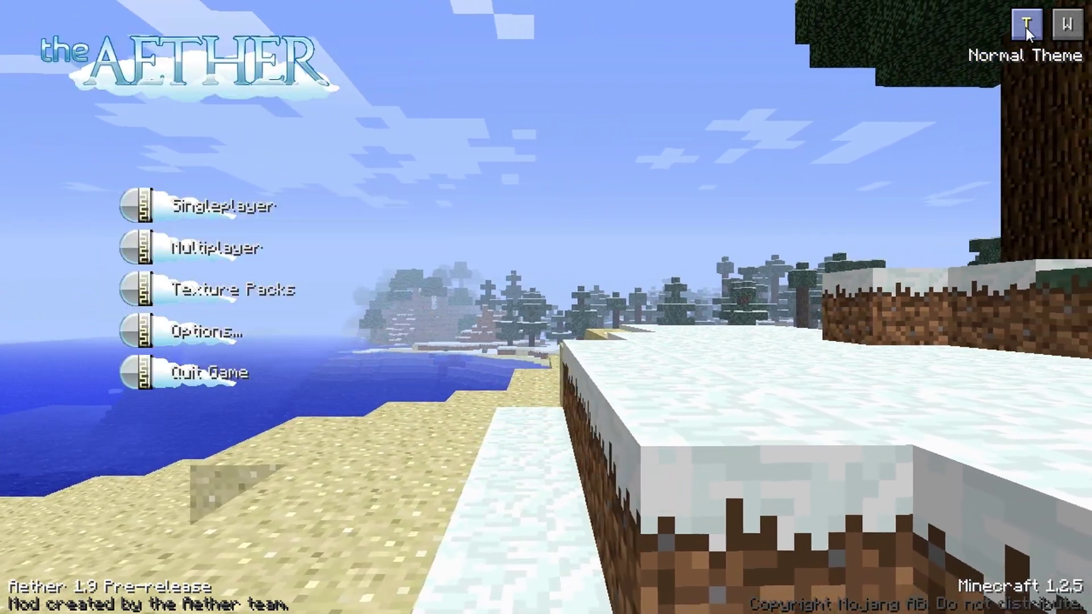
left_click(1067, 29)
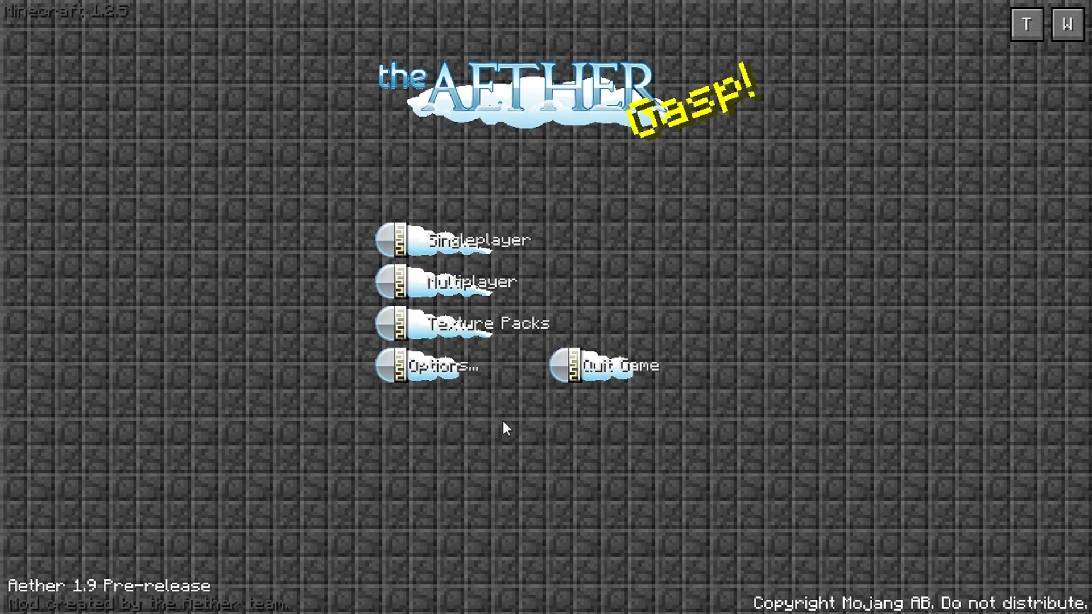
left_click(529, 245)
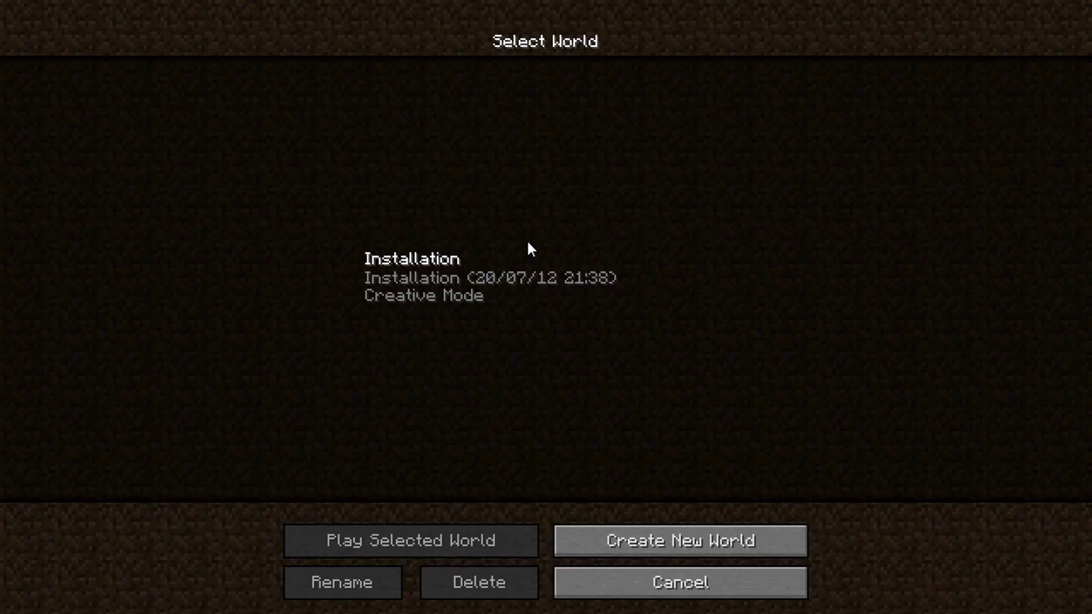
Load the Installation world and walk into the blue glowstone portal to reach the Aether
double_click(400, 295)
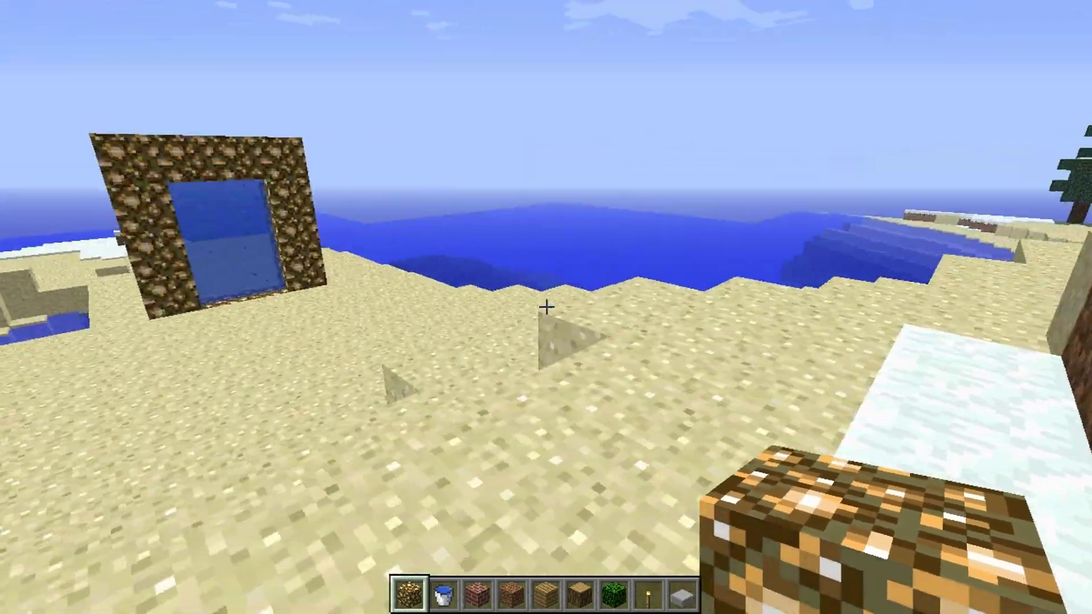
key("w")
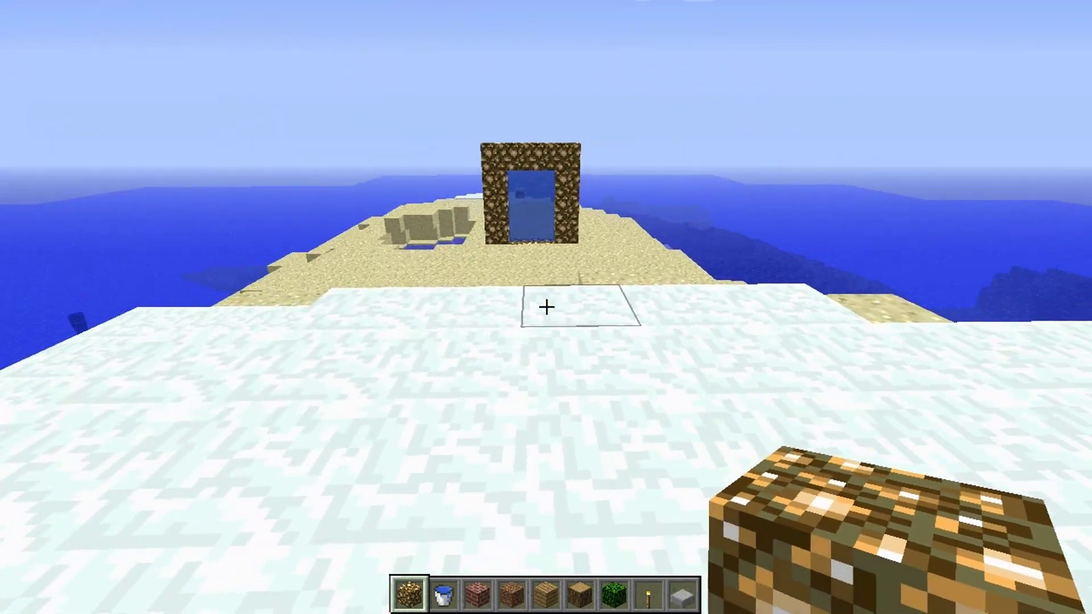
key("w")
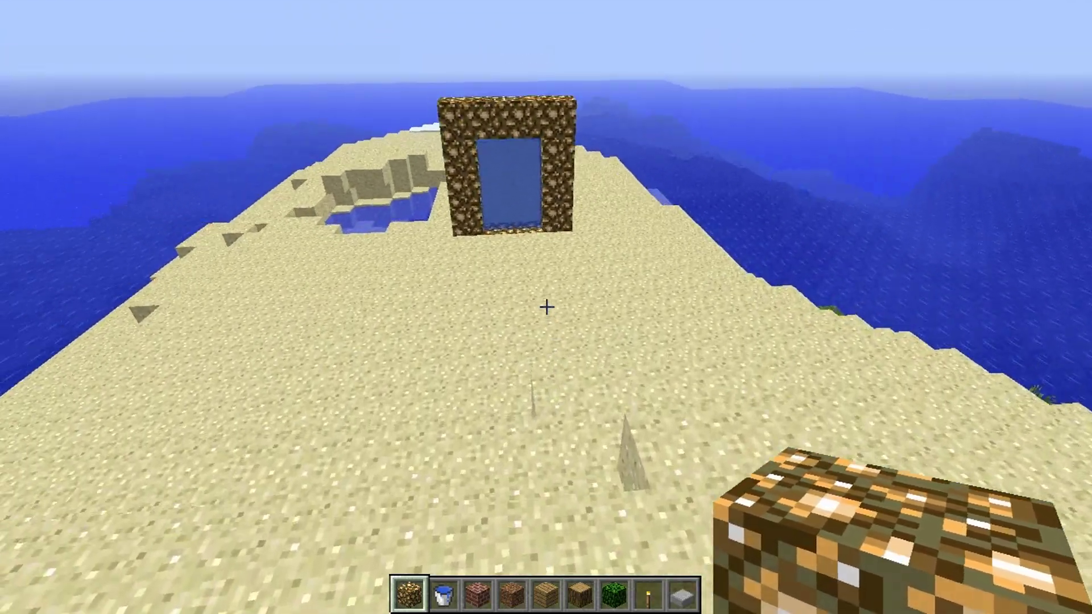
key("w")
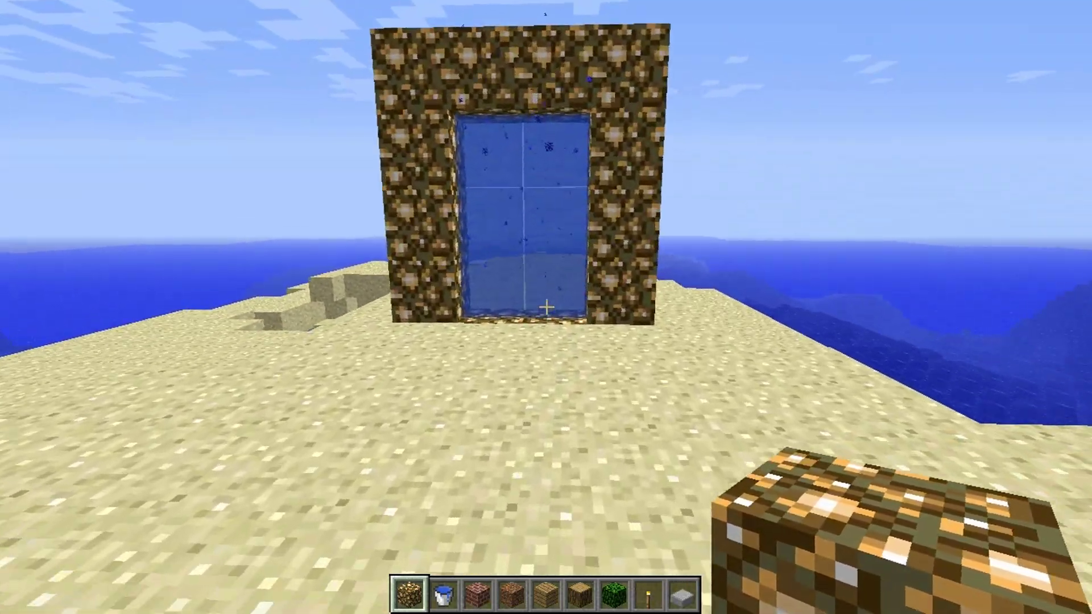
key("w")
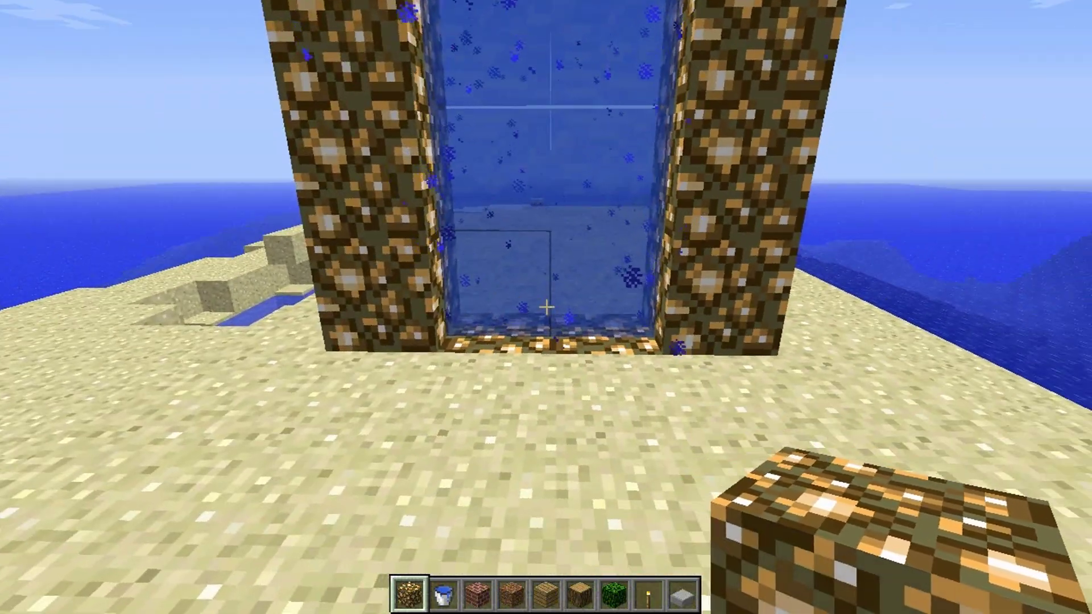
key("s")
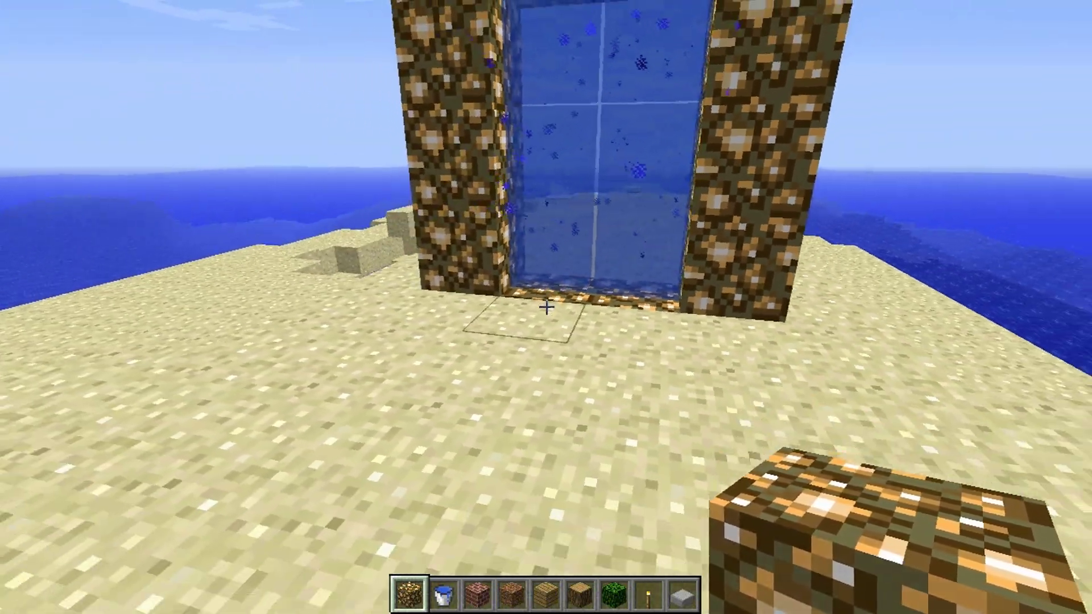
key("w")
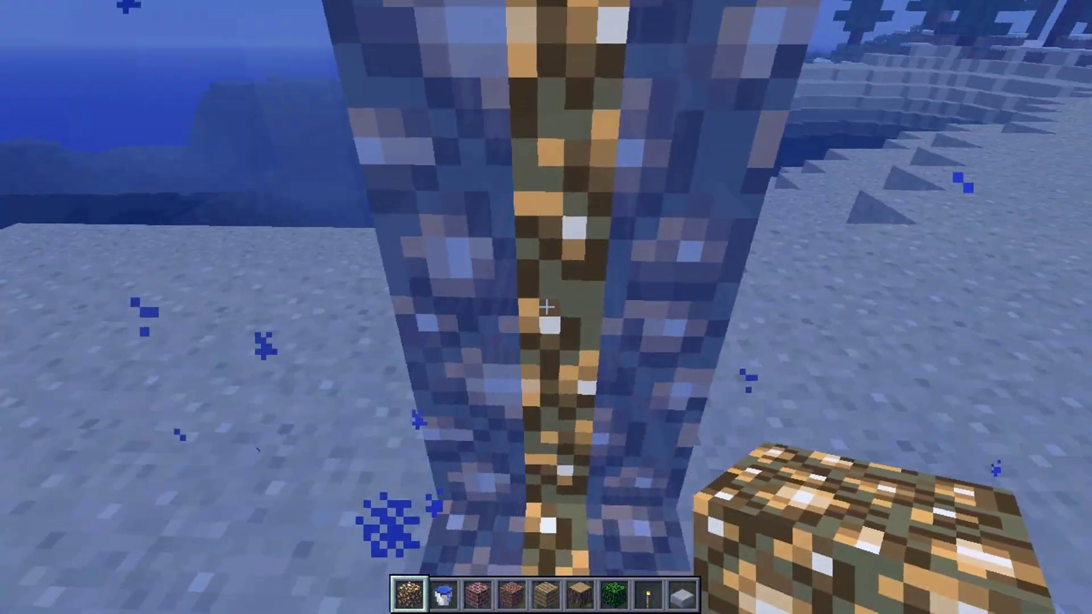
key("s")
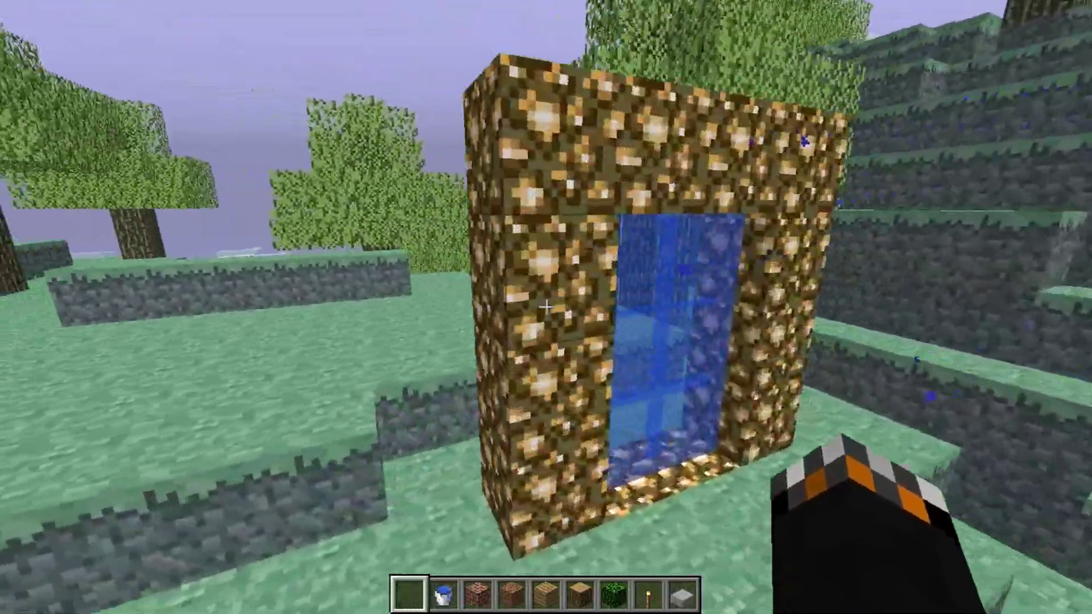
key("s")
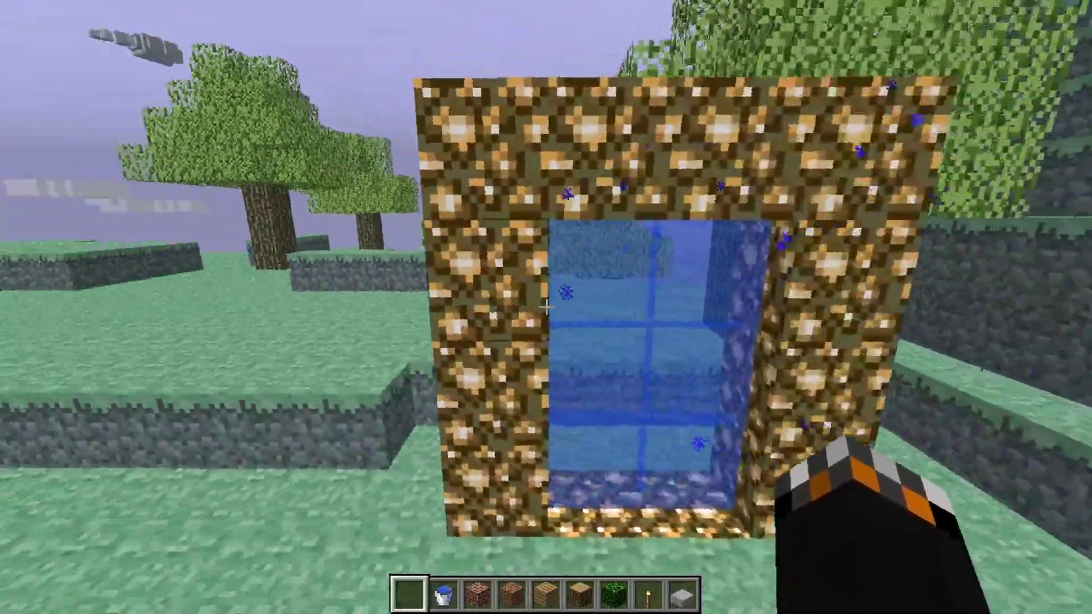
key("space")
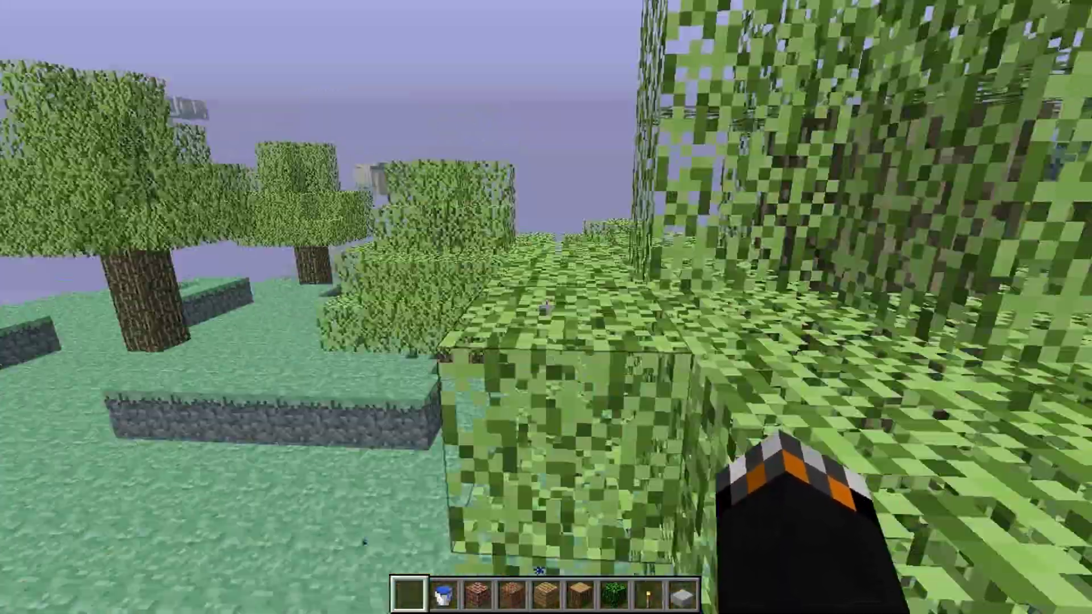
key("w")
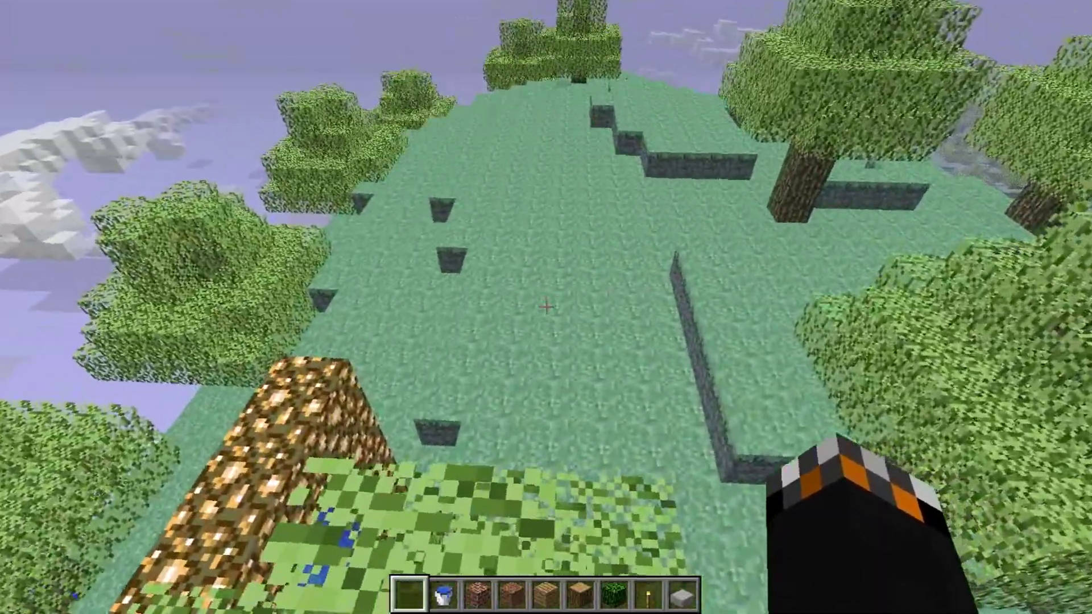
key("shift")
key("w")
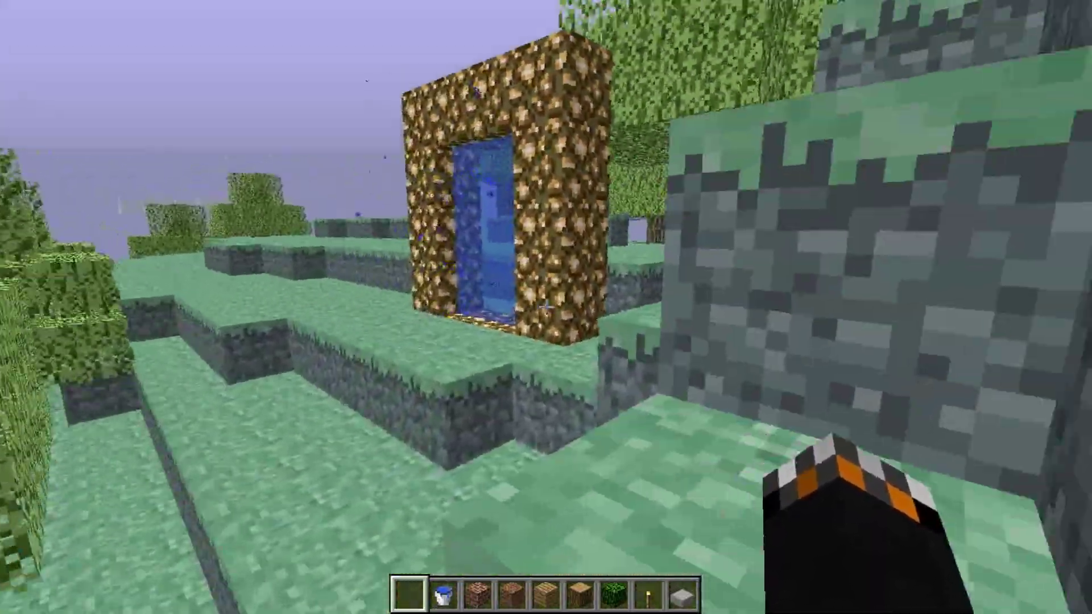
key("w")
key("w")
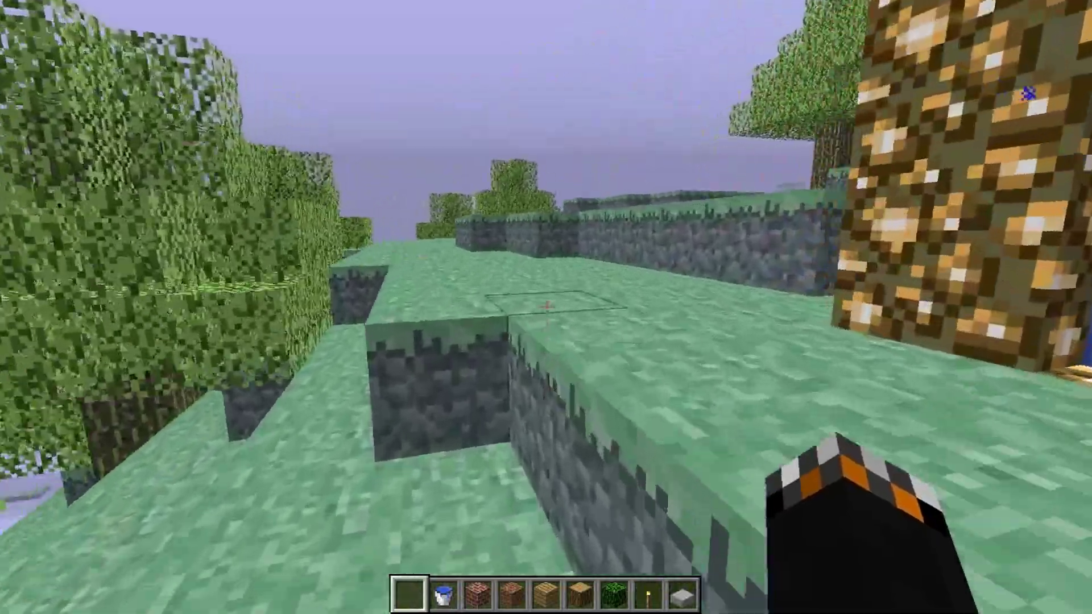
key("w")
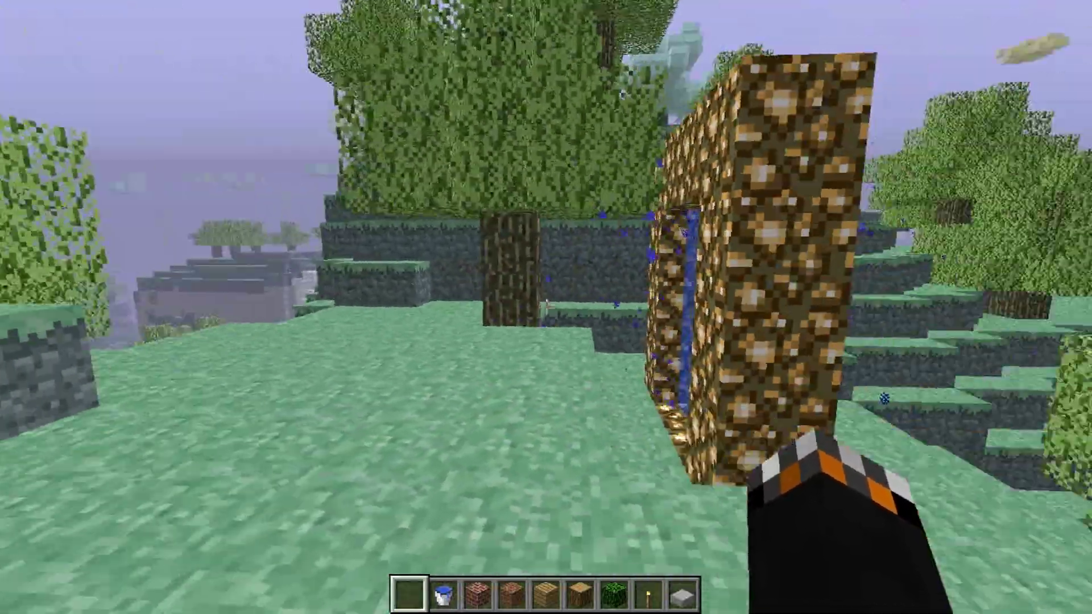
key("w")
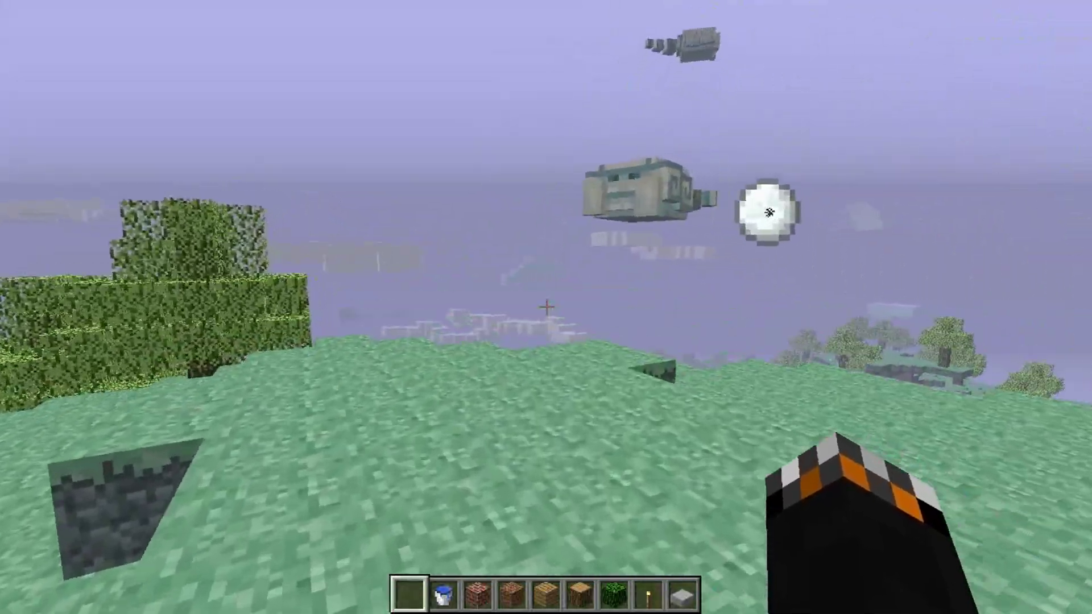
key("w")
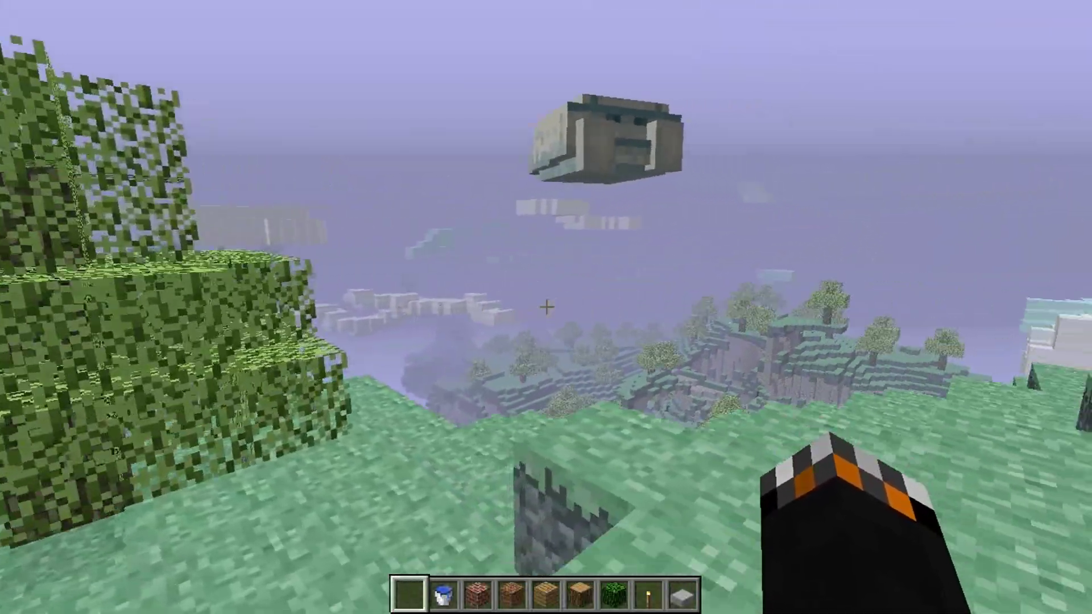